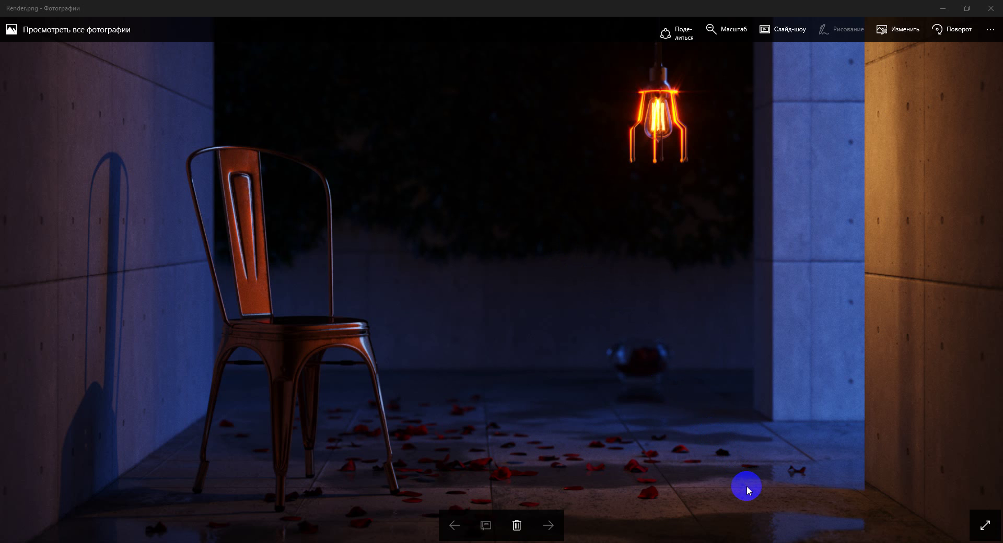
Step: Examine the wet floor in the Render.png reference image up close and switch to 3ds Max
scroll(746, 487, up, 2)
drag(741, 482, 754, 419)
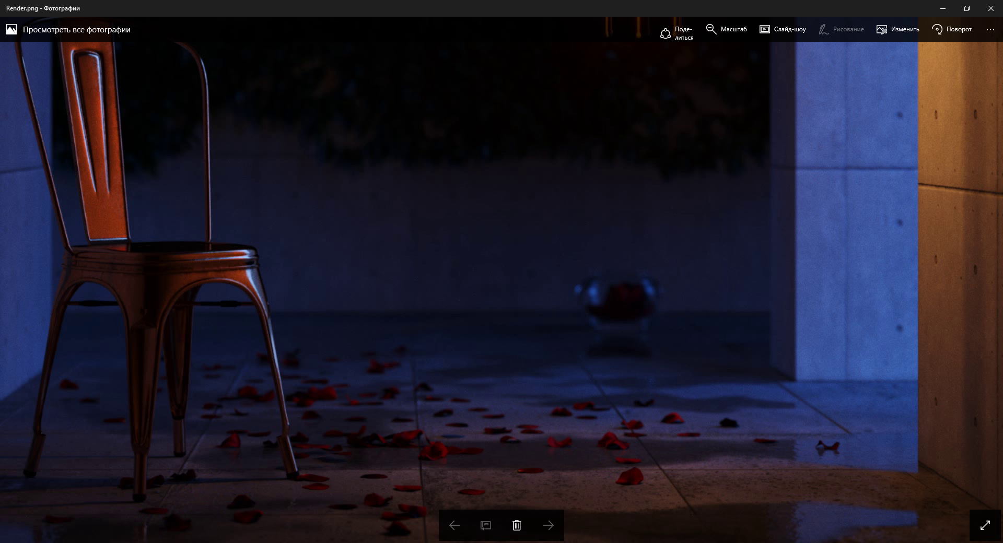
mouse_move(141, 542)
click(142, 504)
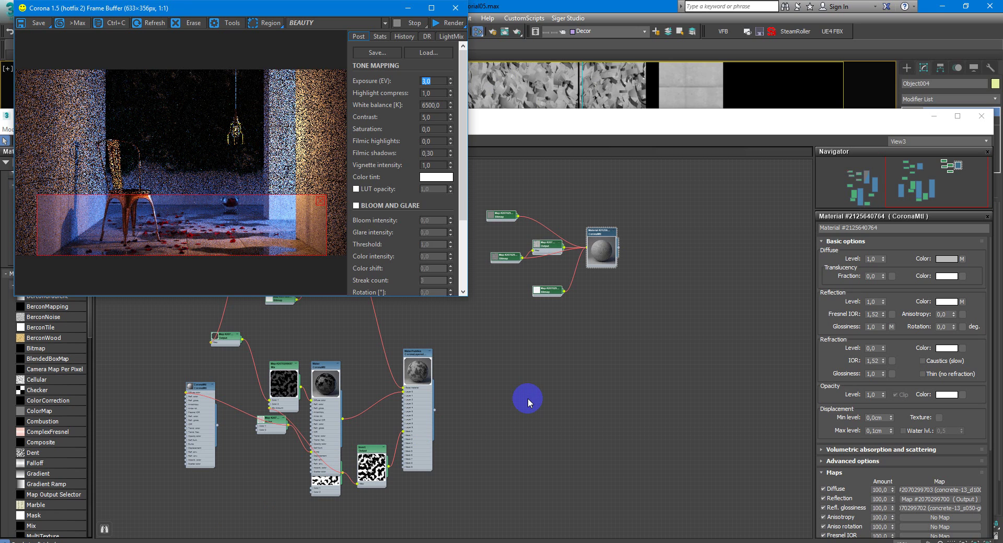
Step: Open preview windows for the separate concrete CoronaMtl and all of its connected maps
click(602, 233)
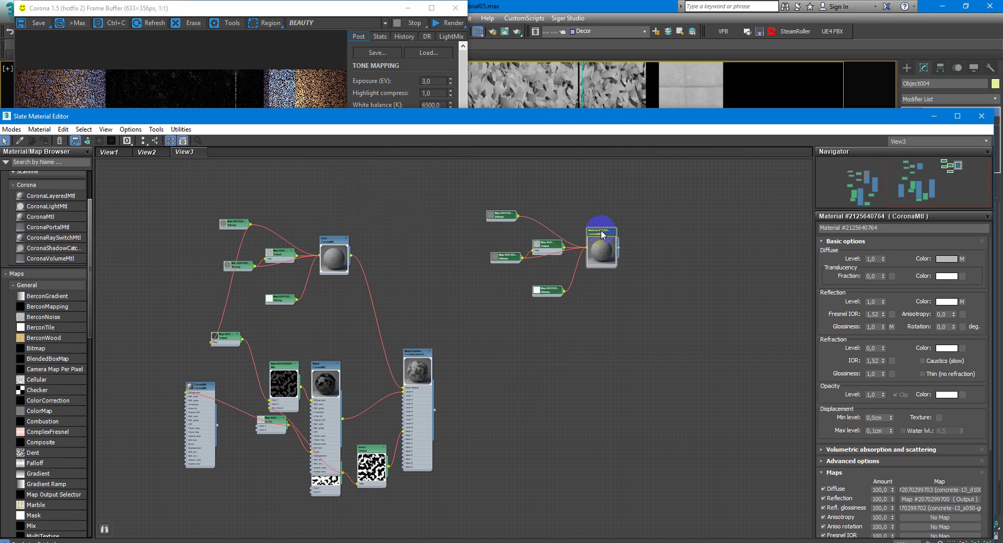
click(345, 10)
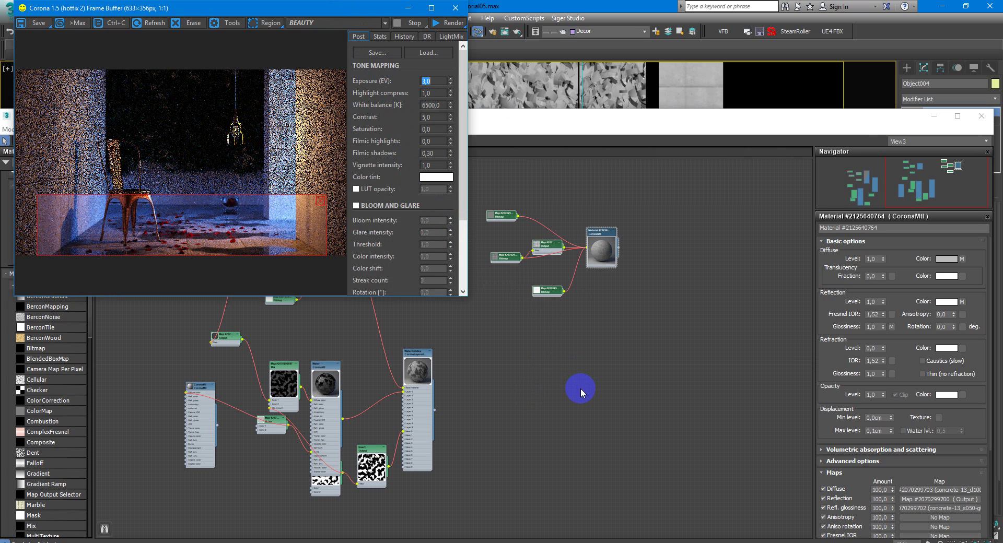
scroll(600, 241, up, 3)
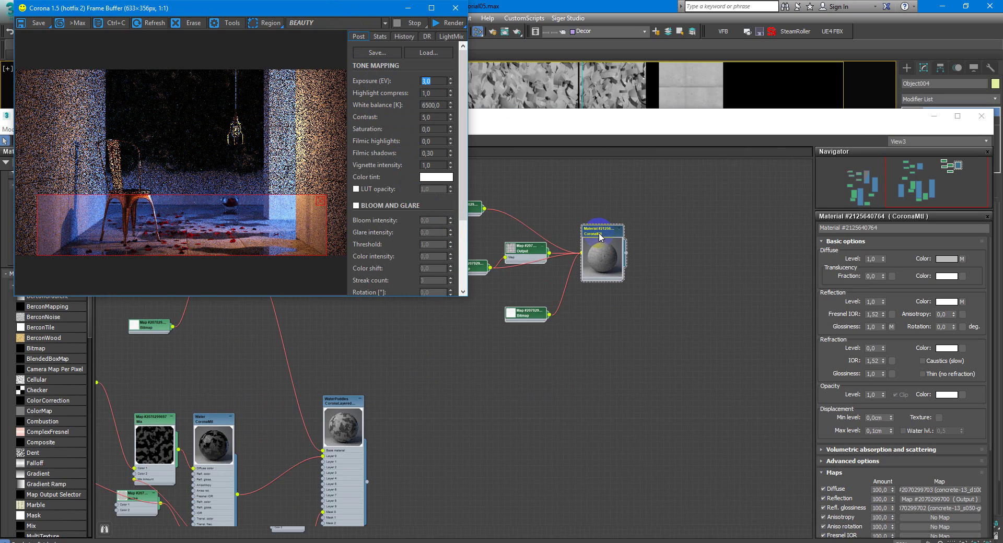
click(599, 236)
drag(600, 236, 680, 236)
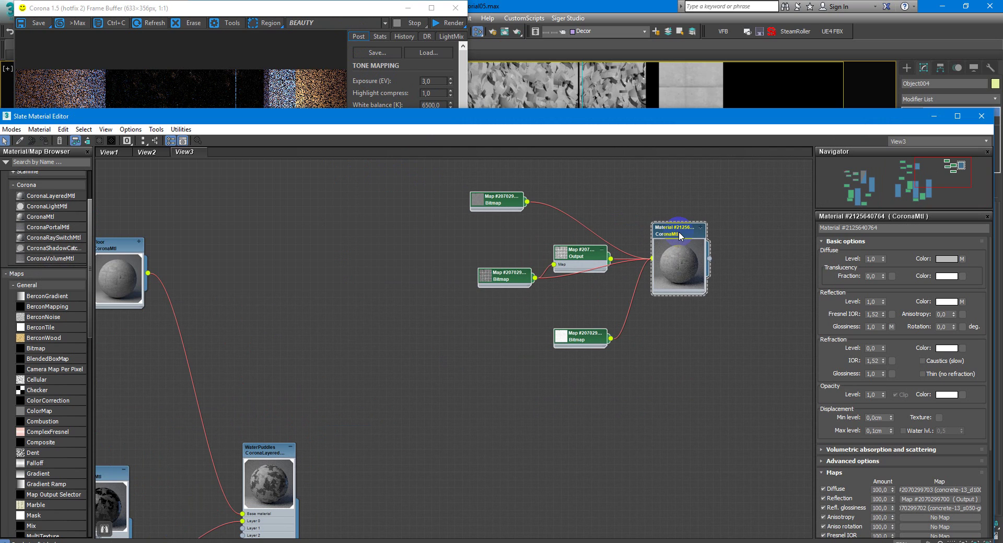
drag(338, 5, 331, 8)
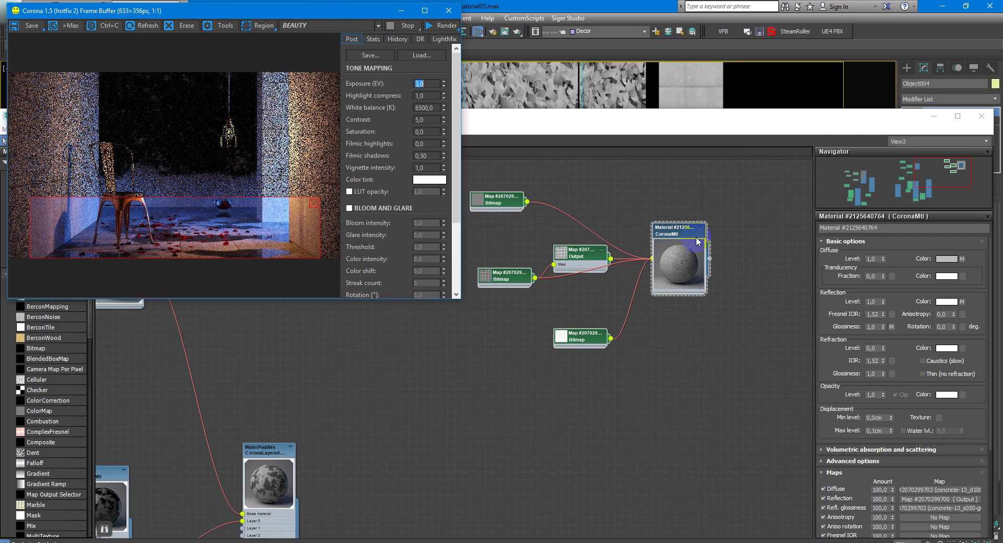
scroll(683, 263, up, 1)
double_click(682, 264)
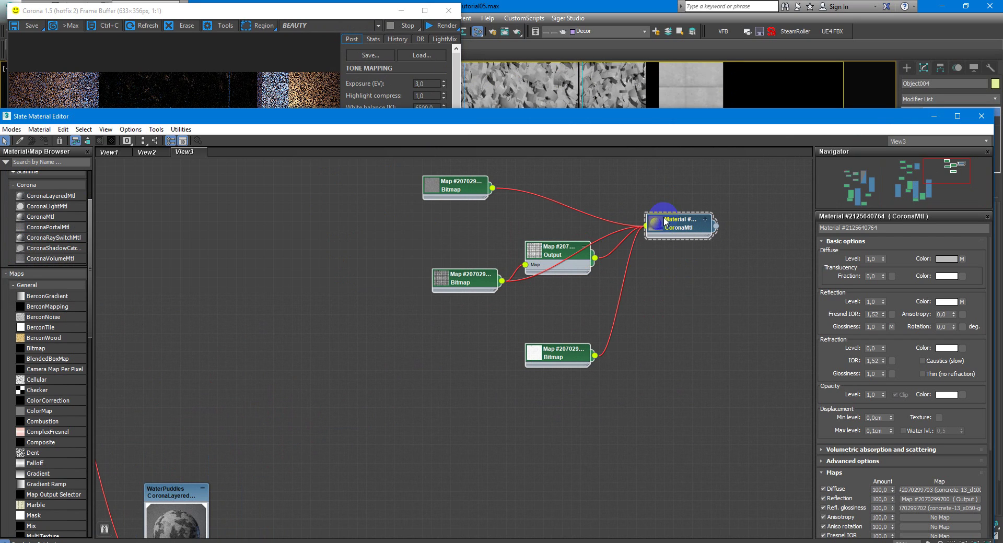
double_click(660, 230)
right_click(683, 269)
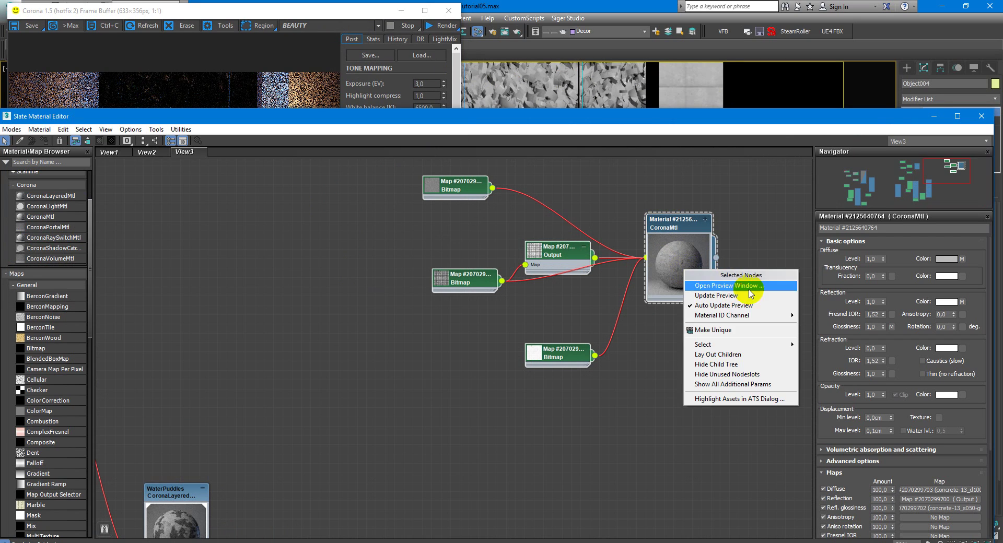
click(723, 286)
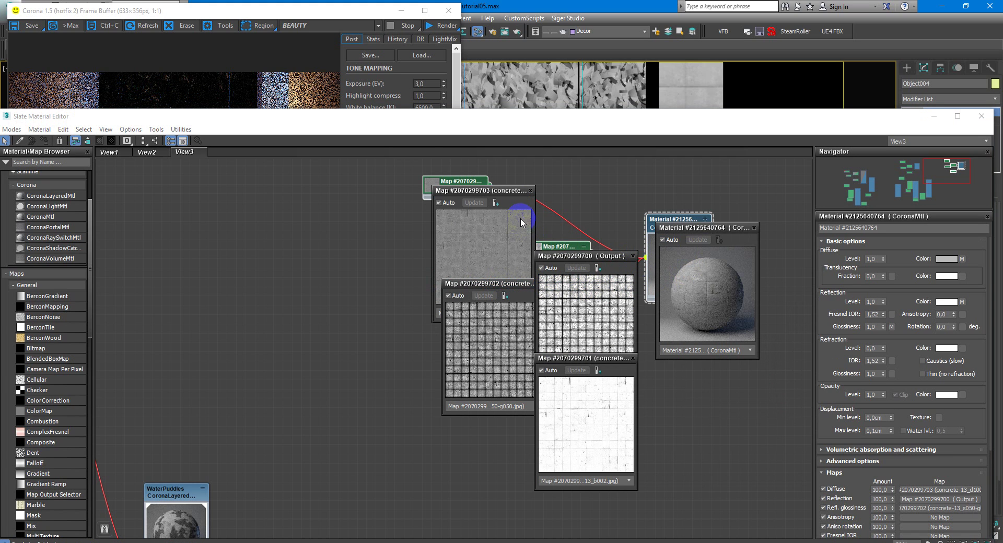
Step: Spread out the concrete material and map previews to compare the textures, and close the floating previews
drag(488, 190, 495, 132)
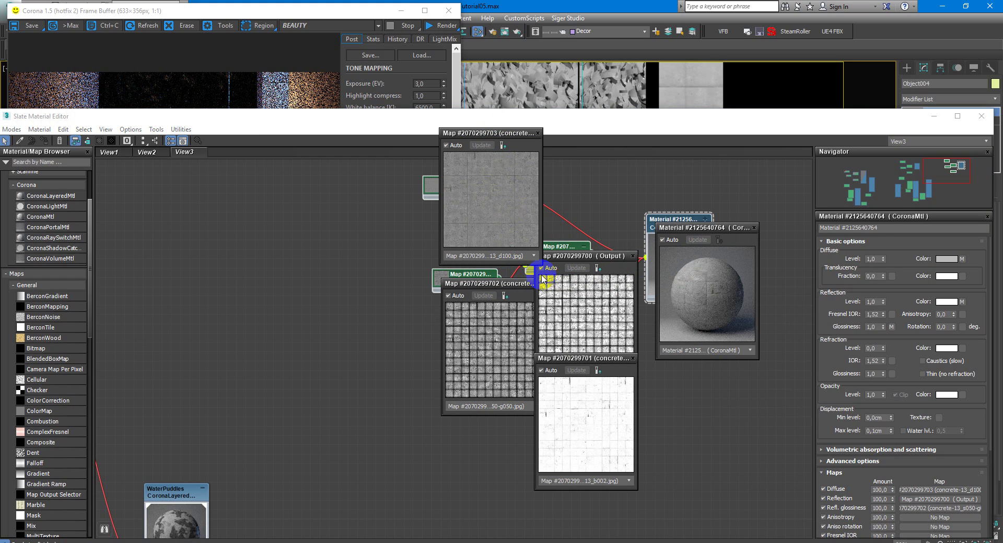
drag(588, 257, 498, 418)
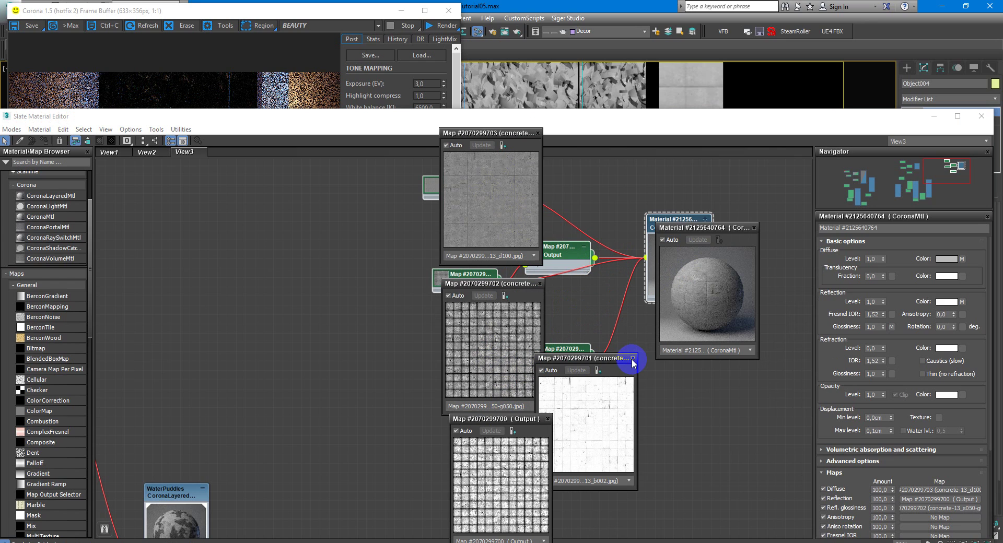
drag(613, 361, 636, 367)
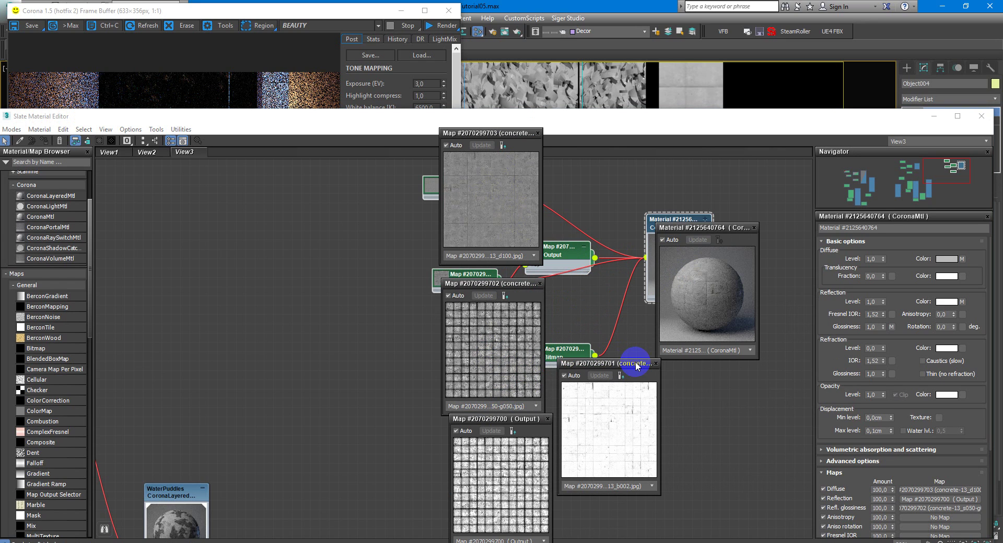
drag(707, 229, 740, 277)
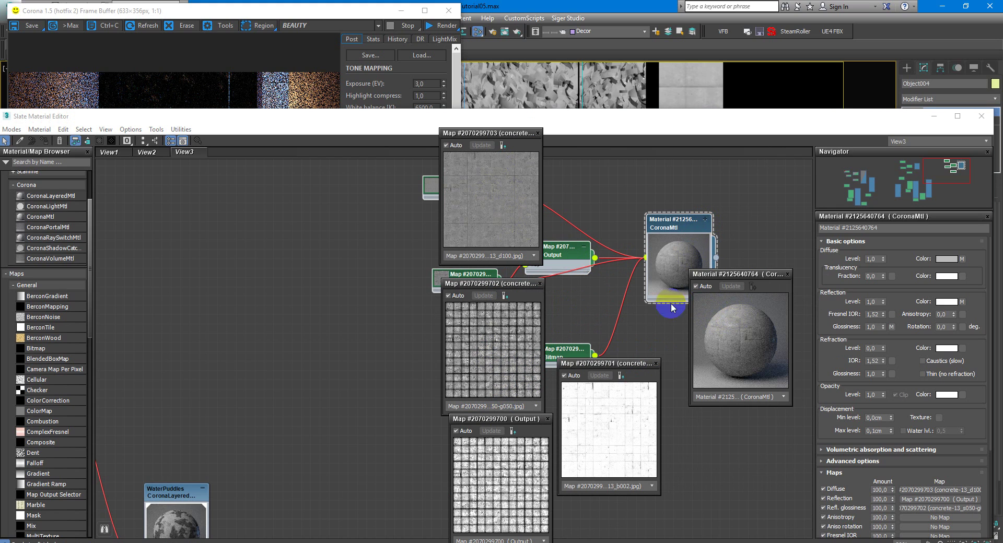
double_click(627, 364)
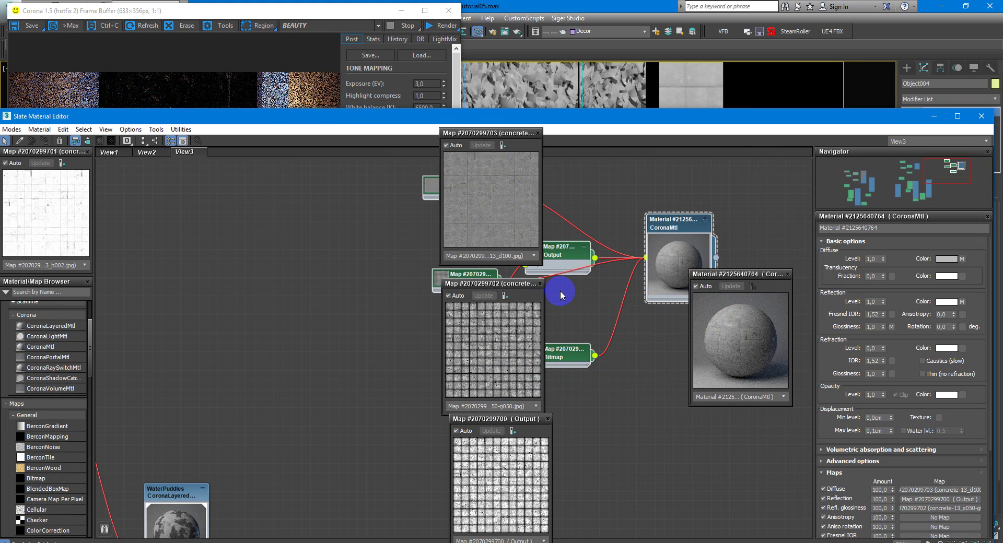
click(539, 283)
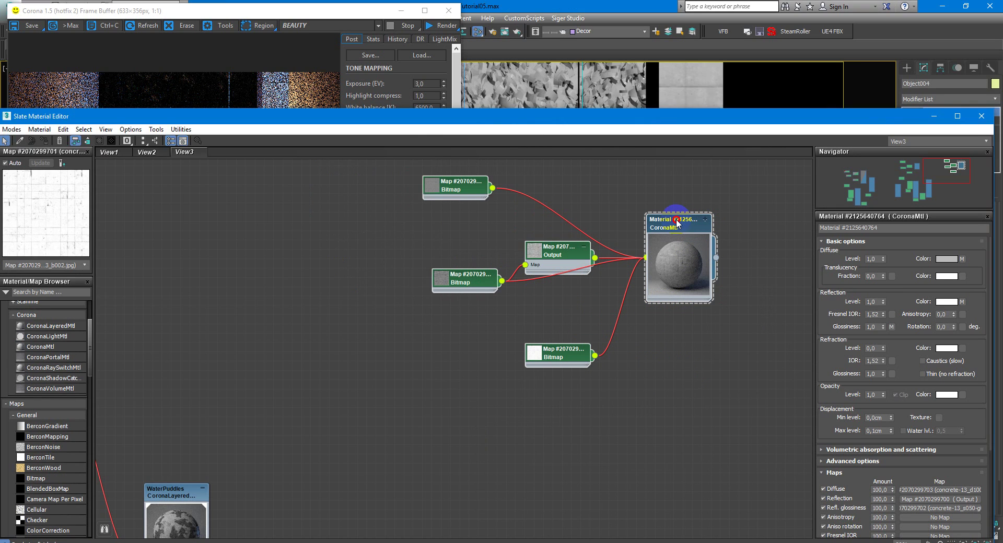
Step: Check the floor selection and the concrete diffuse bitmap, and assign the concrete CoronaMtl to the selected floor
drag(448, 124, 454, 501)
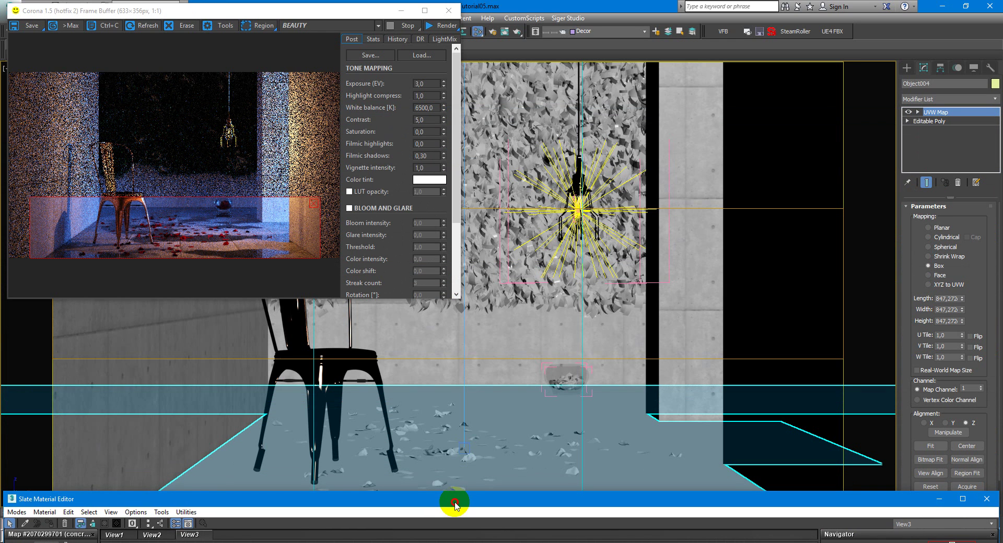
drag(519, 500, 526, 234)
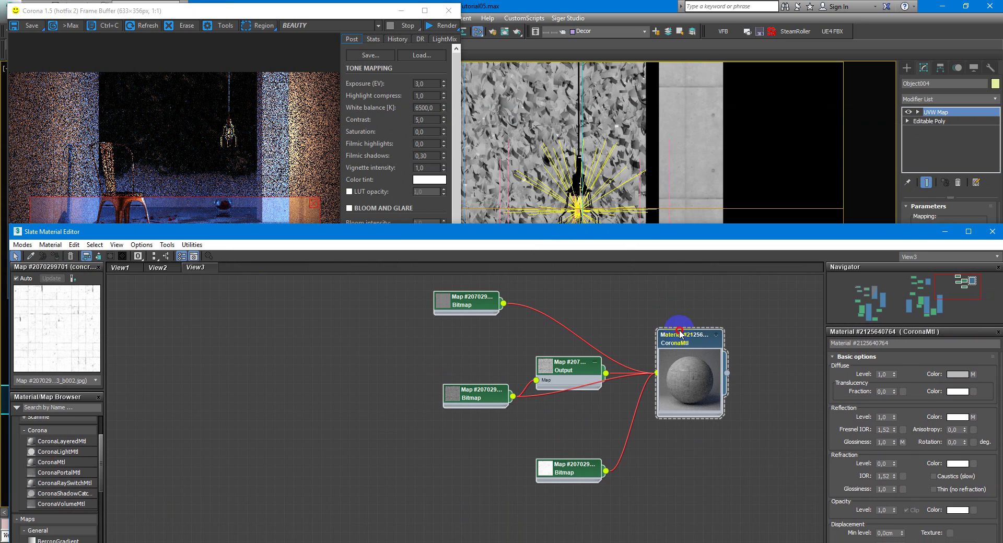
double_click(480, 307)
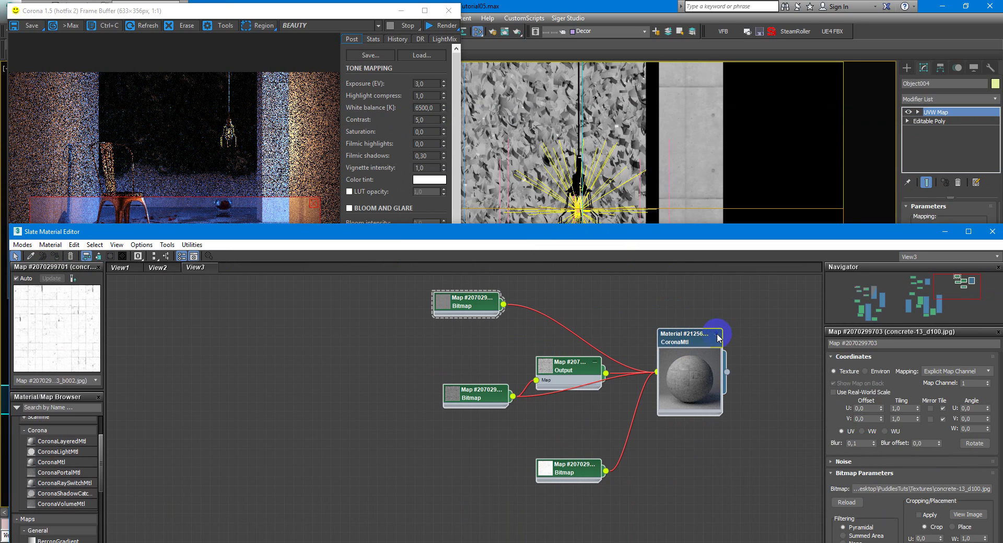
double_click(687, 332)
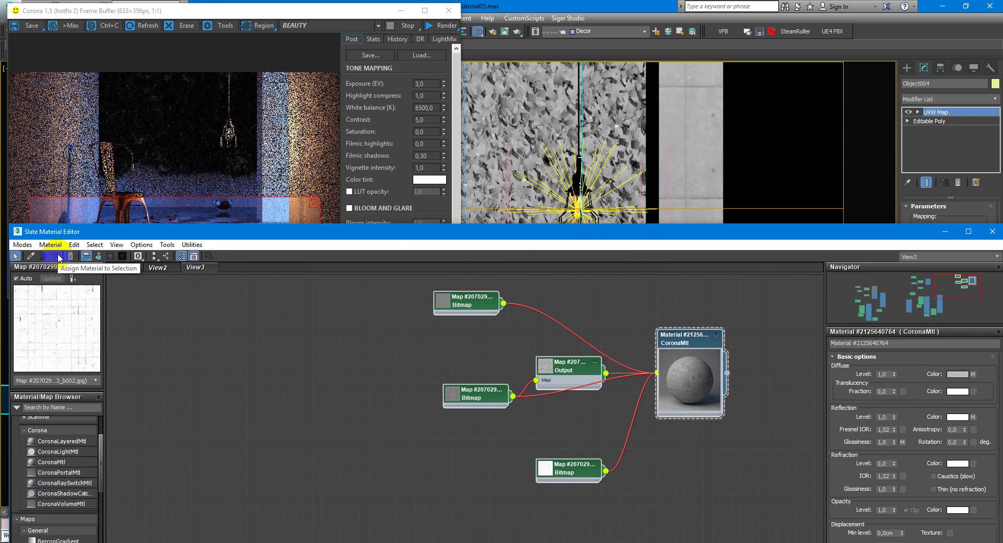
drag(411, 231, 475, 177)
scroll(385, 359, down, 4)
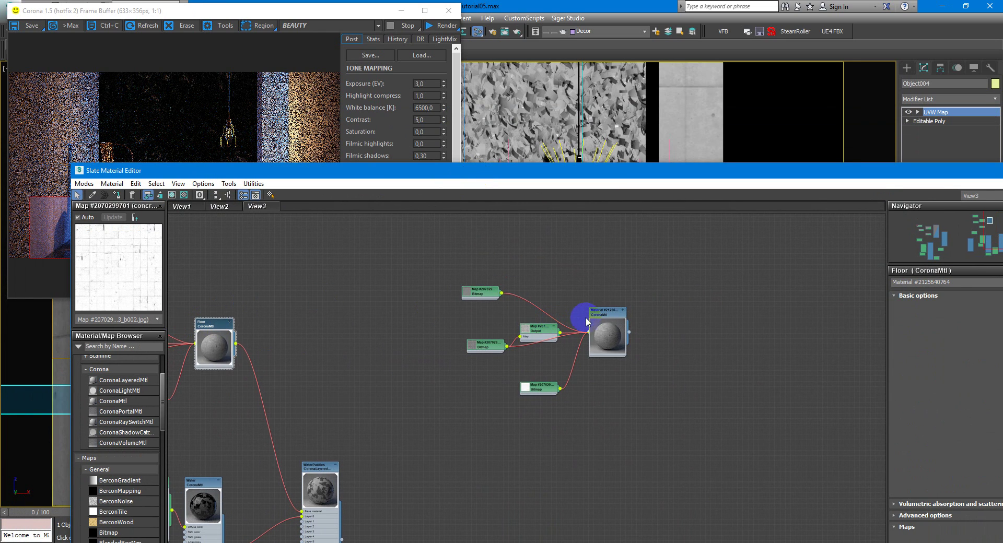
double_click(596, 319)
click(117, 195)
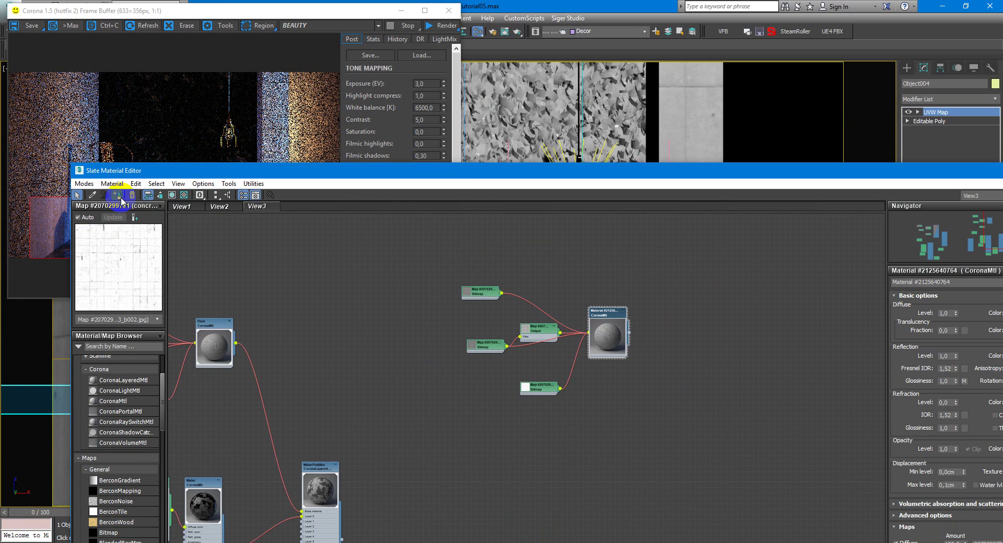
Step: Start the interactive Corona render and position the material editor clear of the frame buffer
drag(540, 177, 498, 249)
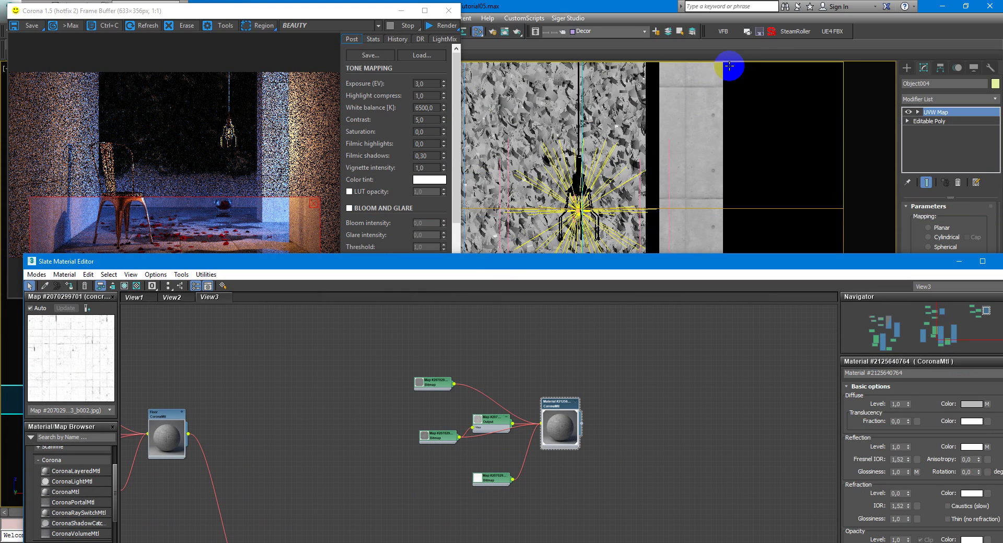
click(745, 32)
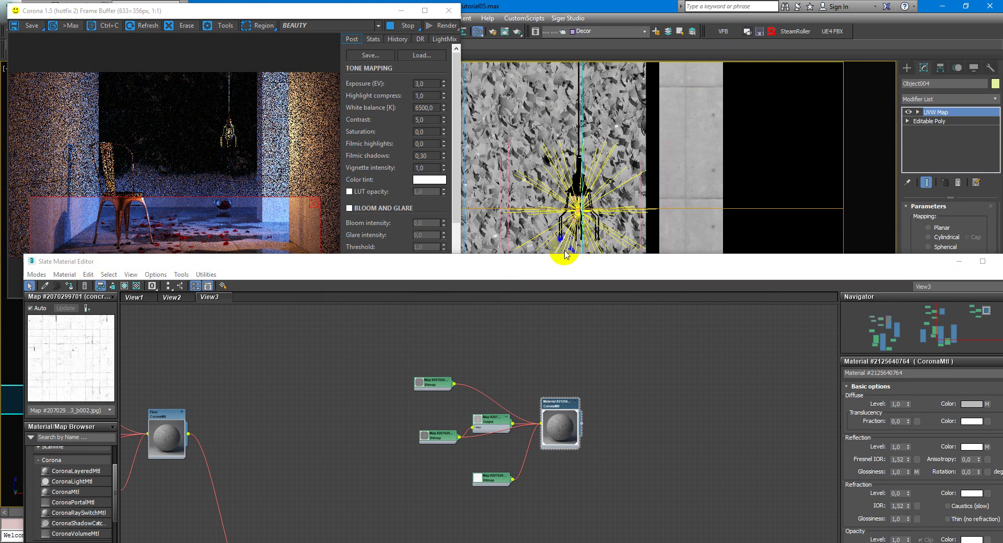
click(303, 38)
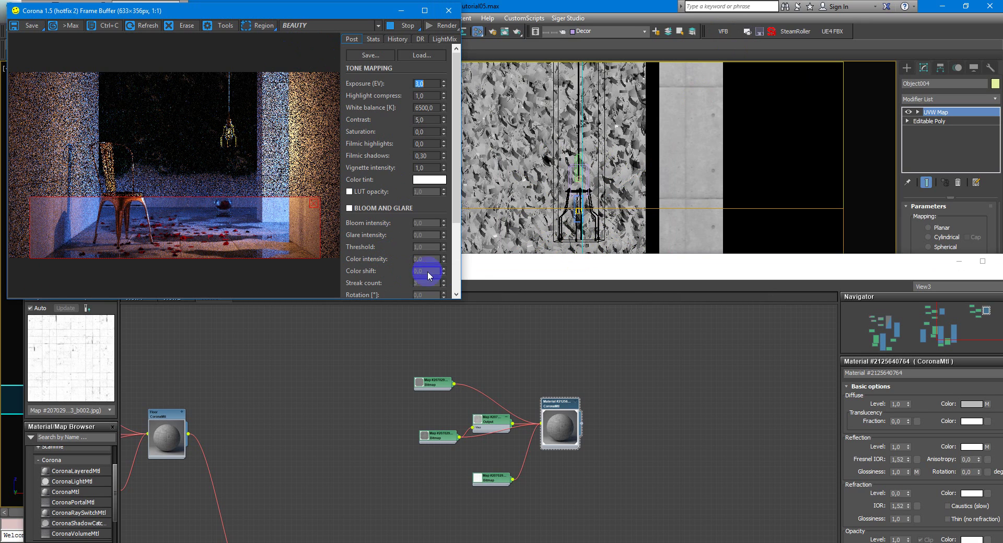
click(505, 272)
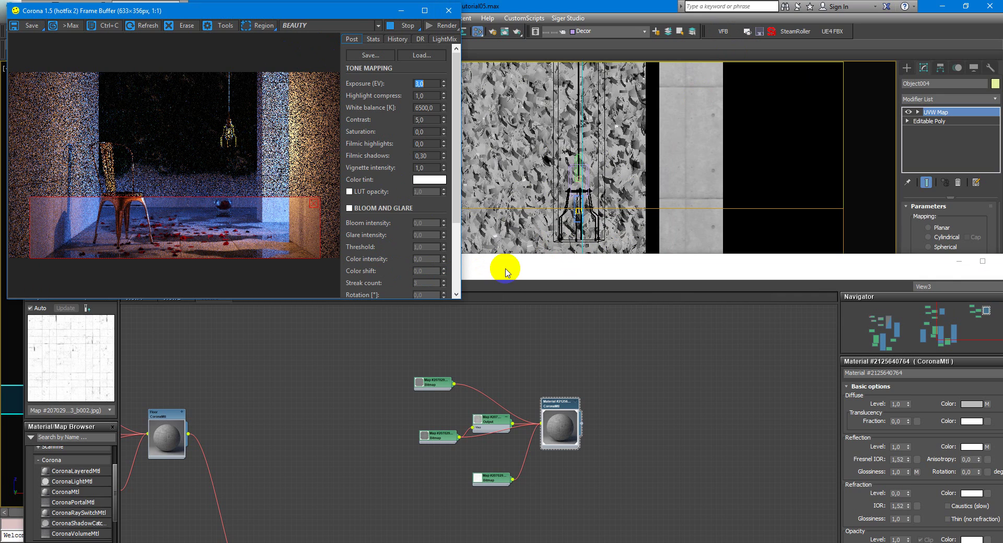
click(585, 334)
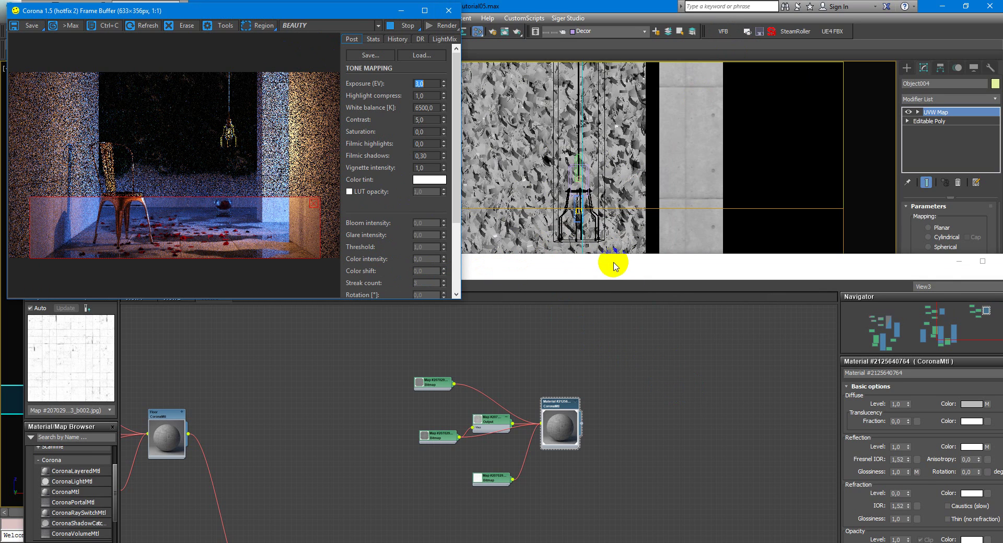
drag(609, 267, 581, 309)
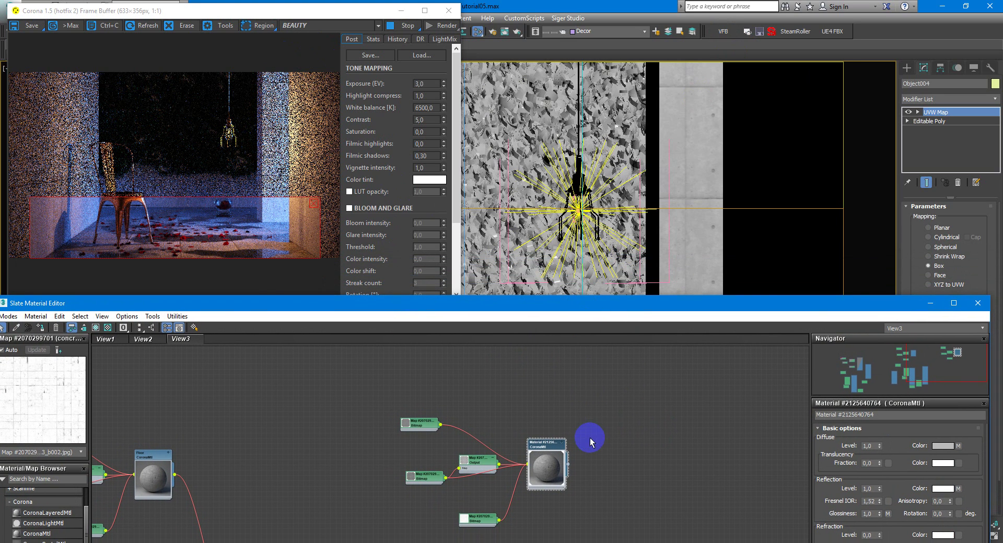
Step: Undock and close the leftover bitmap preview in the material editor
drag(54, 340, 148, 365)
click(163, 361)
click(163, 360)
Step: Create a CoronaLayeredMtl and connect the concrete material to its Base material slot
right_click(637, 431)
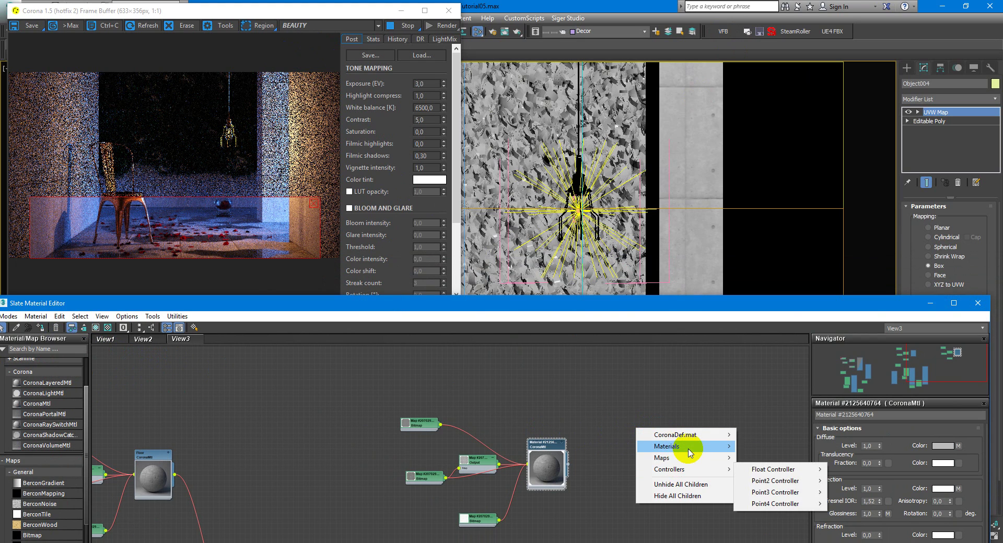
mouse_move(723, 447)
mouse_move(777, 470)
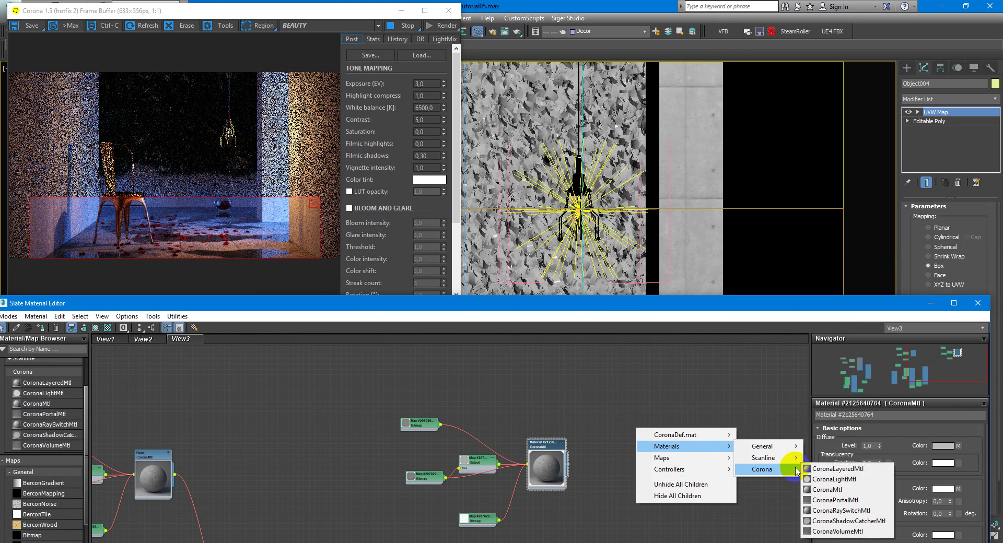
click(830, 469)
drag(634, 432, 698, 400)
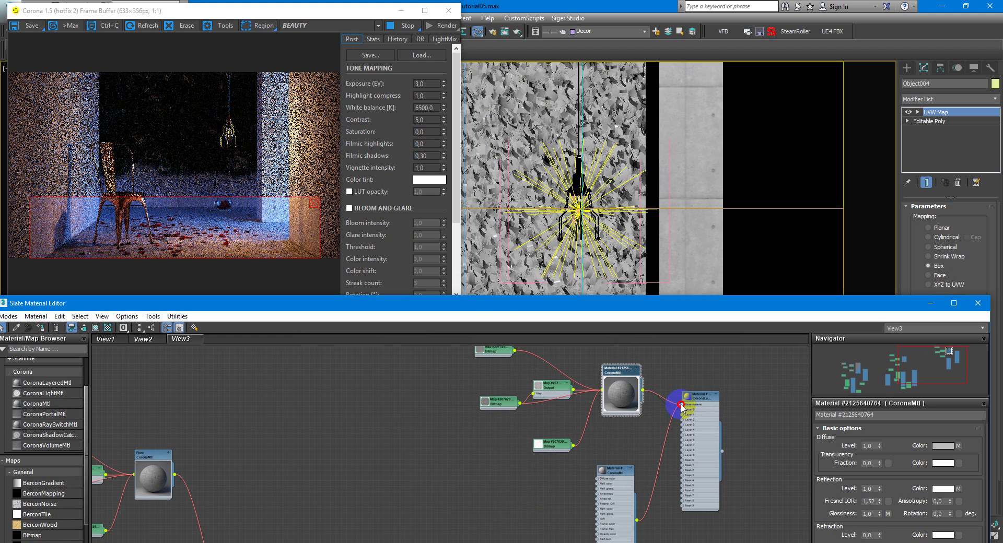
Step: Move the unconnected CoronaMtl node up beneath the concrete material, beside the CoronaLayeredMtl
scroll(684, 407, up, 4)
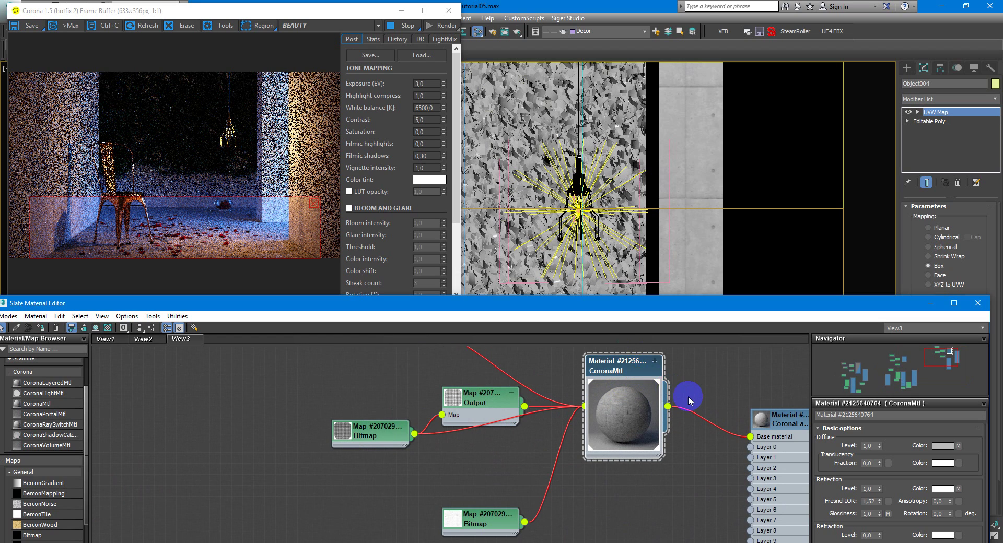
middle_drag(687, 398, 635, 378)
middle_drag(731, 402, 697, 392)
drag(549, 538, 571, 482)
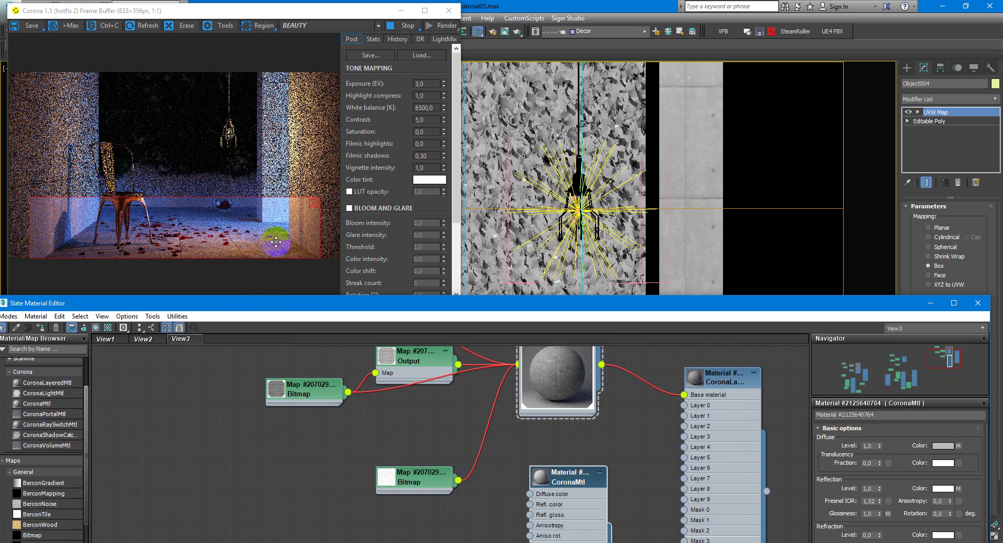
middle_drag(649, 497, 633, 441)
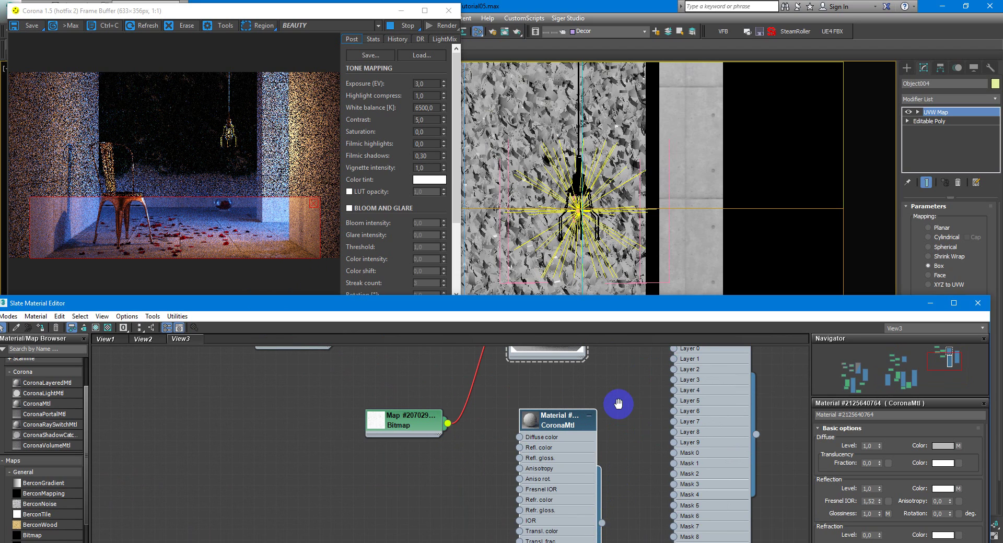
middle_drag(618, 404, 615, 429)
scroll(564, 421, down, 1)
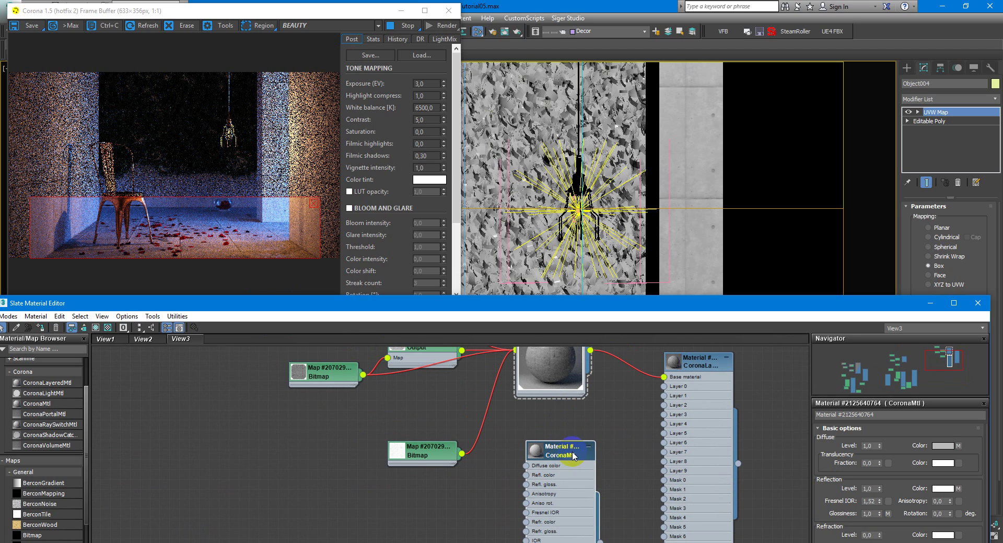
Step: Connect the unconnected CoronaMtl to the layered material's Layer 0 slot and rename it Water
drag(573, 459, 562, 427)
drag(588, 517, 688, 383)
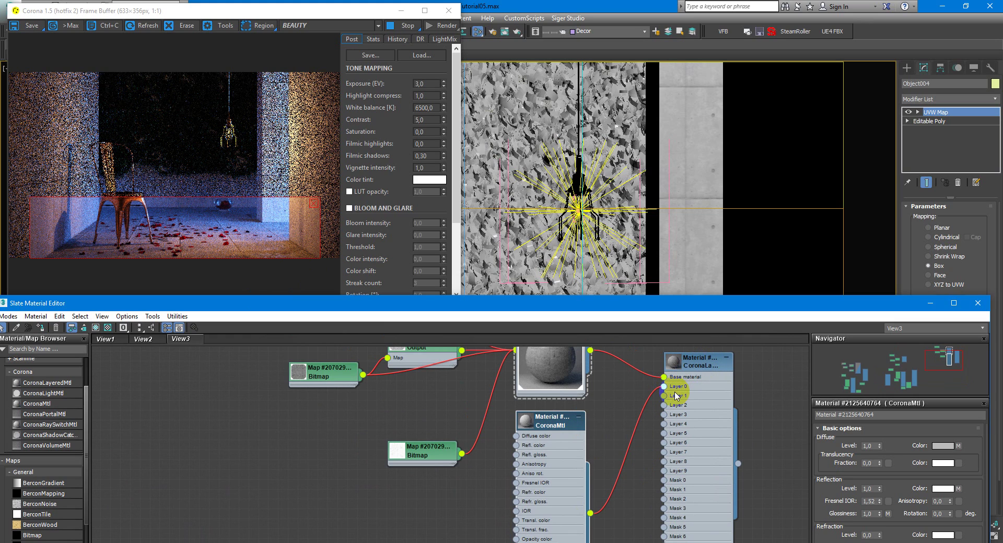
double_click(549, 425)
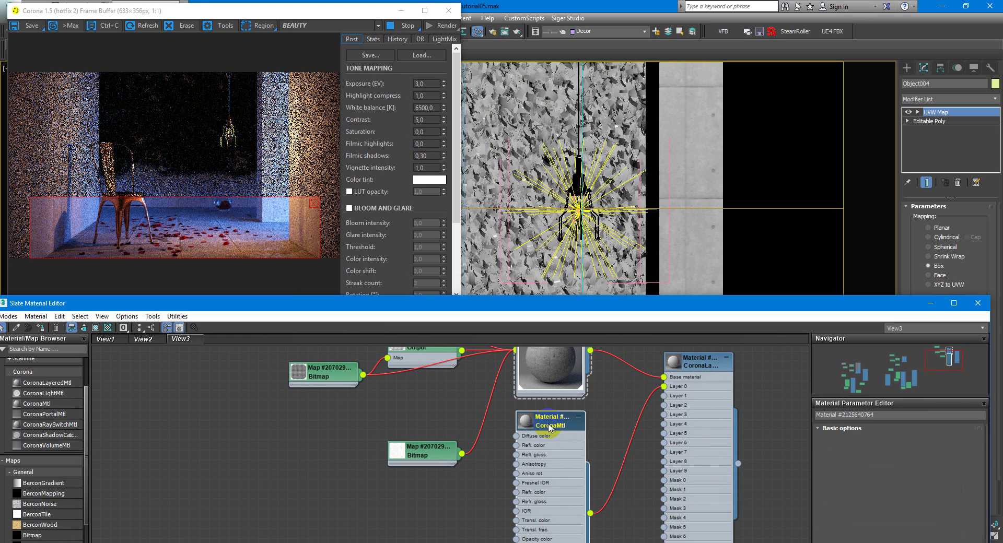
drag(885, 415, 762, 414)
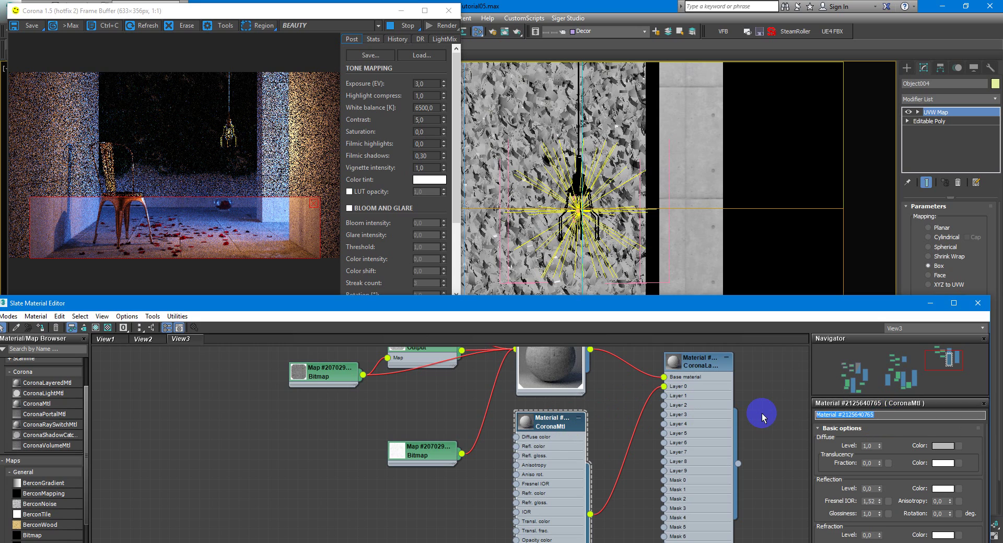
text(Цфе)
key(BackSpace)
key(BackSpace)
key(BackSpace)
text(Water)
key(Return)
Step: Set the Water material's diffuse color to black
middle_drag(601, 418, 639, 402)
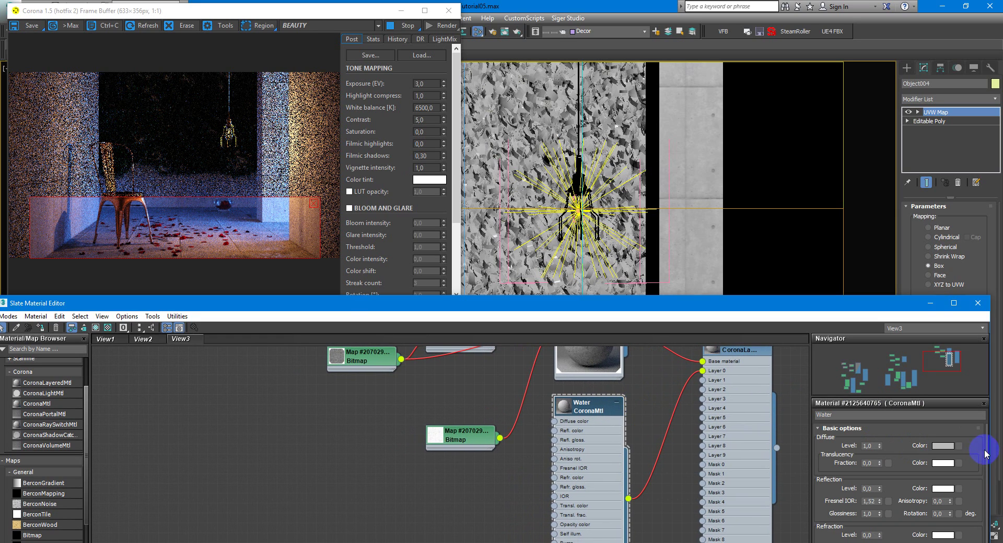
click(943, 447)
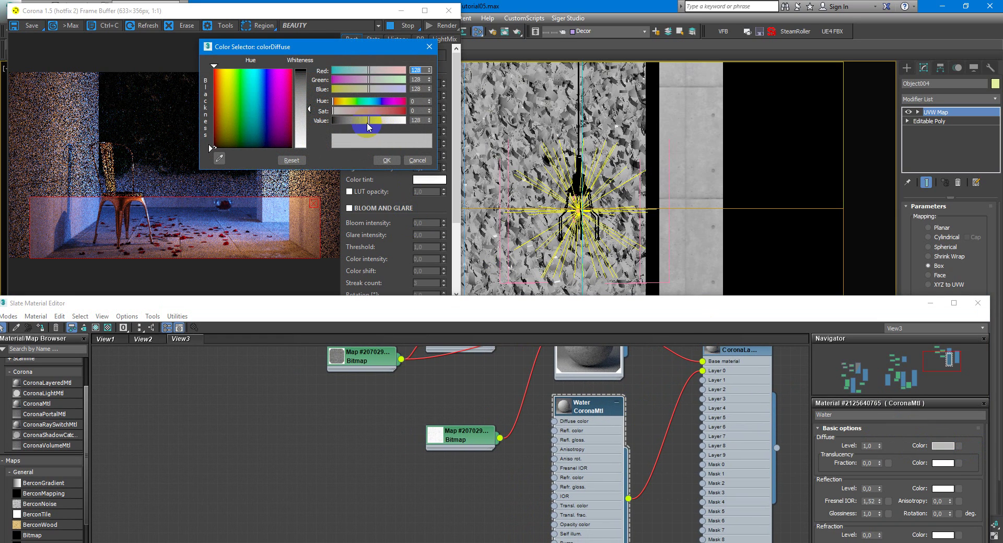
drag(369, 122, 313, 128)
click(383, 161)
click(384, 161)
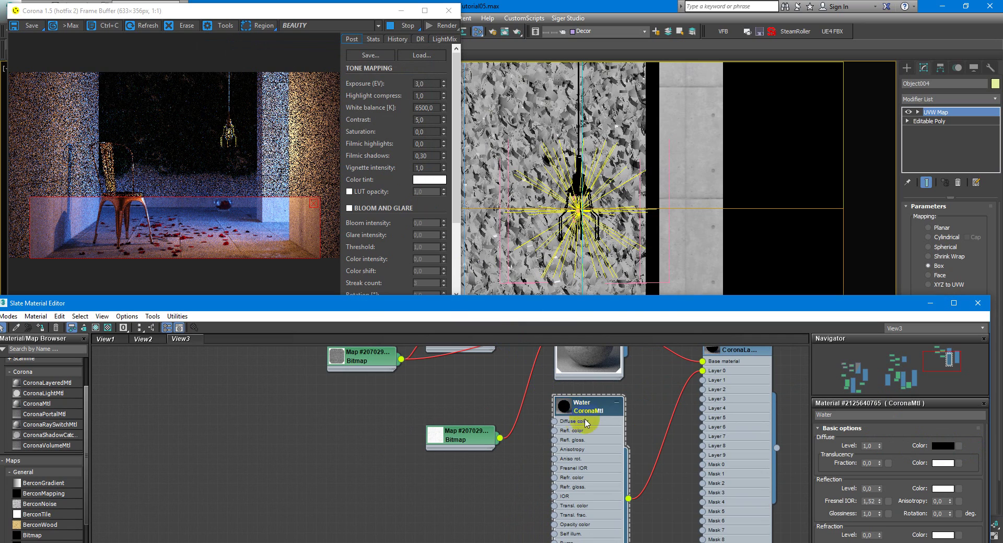
Step: Set the Water material's reflection level to 1,0, Fresnel IOR to 1,33 and glossiness to 0,95
drag(883, 489, 883, 410)
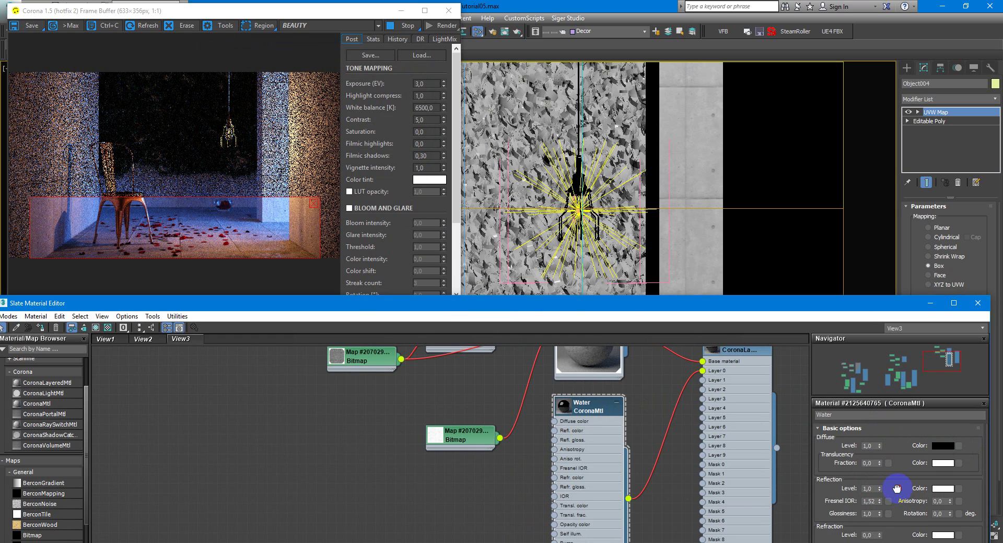
scroll(894, 485, down, 1)
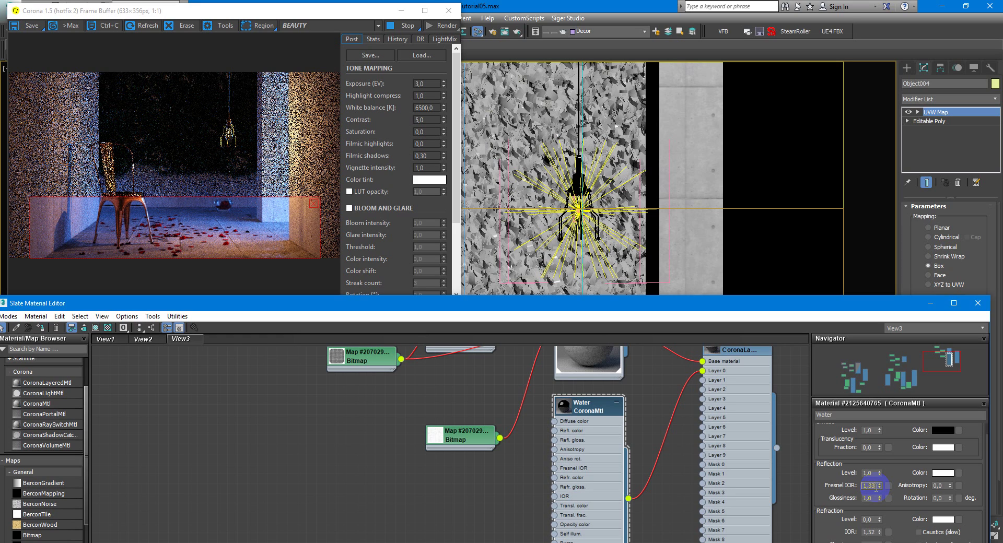
middle_drag(637, 438, 671, 391)
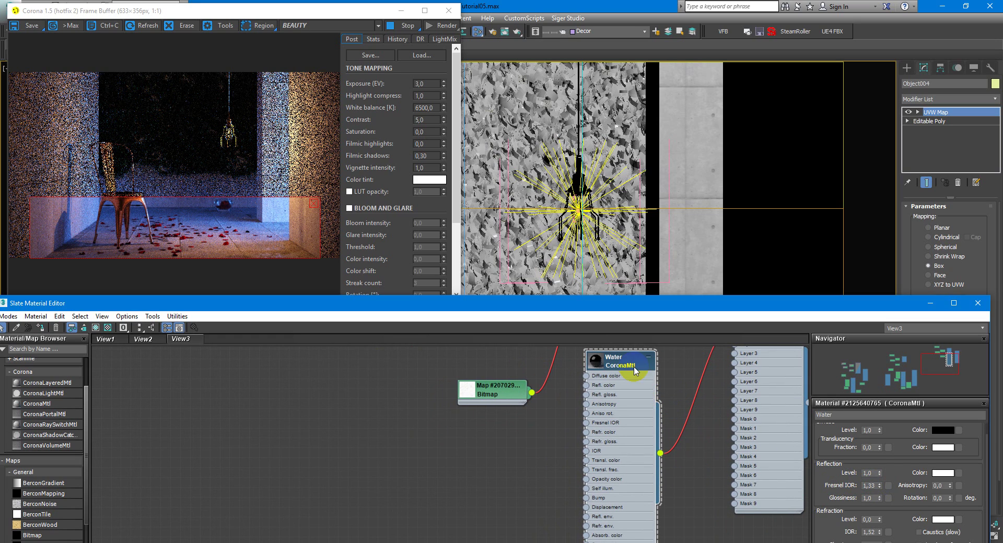
middle_drag(596, 369, 611, 369)
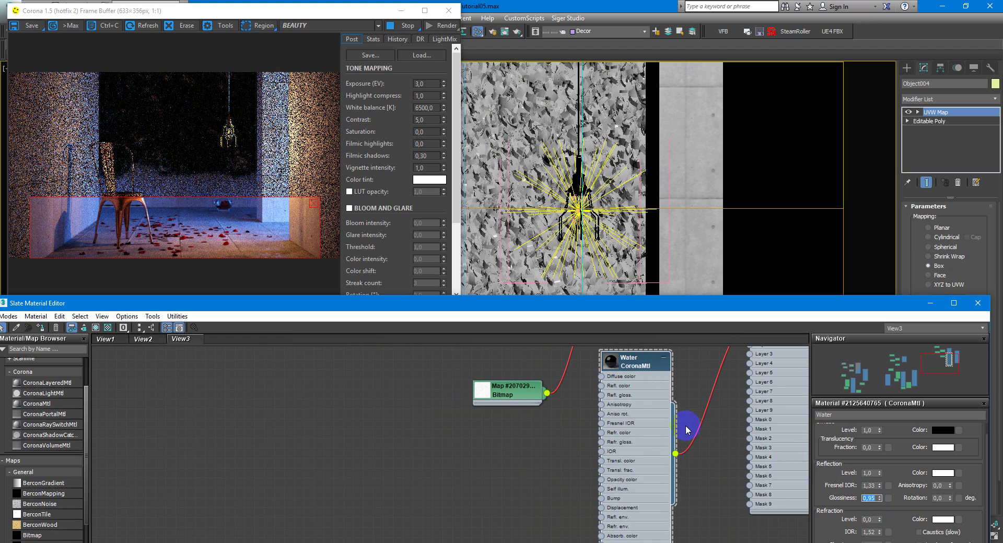
Step: Assign the CoronaLayeredMtl to the floor and position the material editor clear of the frame buffer's render region
middle_drag(685, 426, 647, 463)
double_click(741, 386)
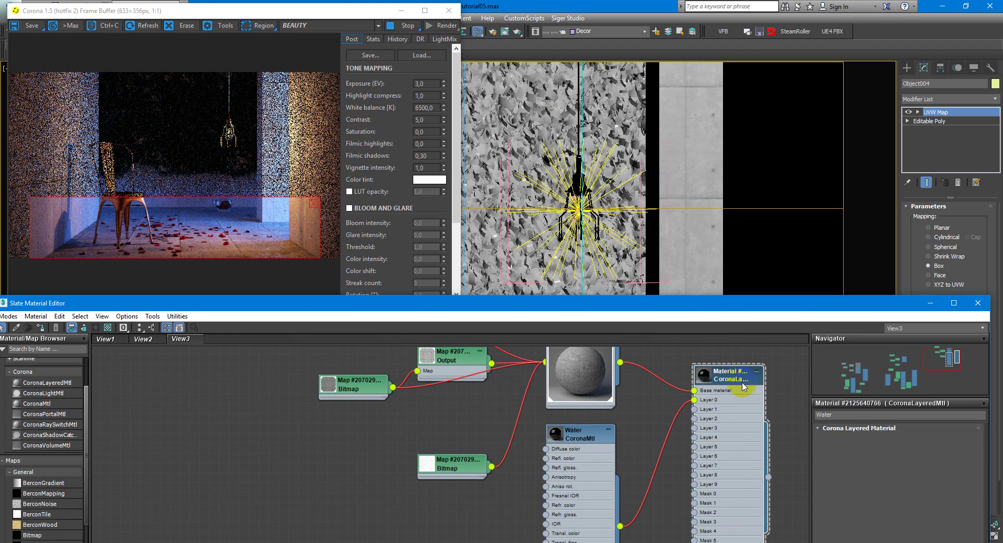
click(41, 327)
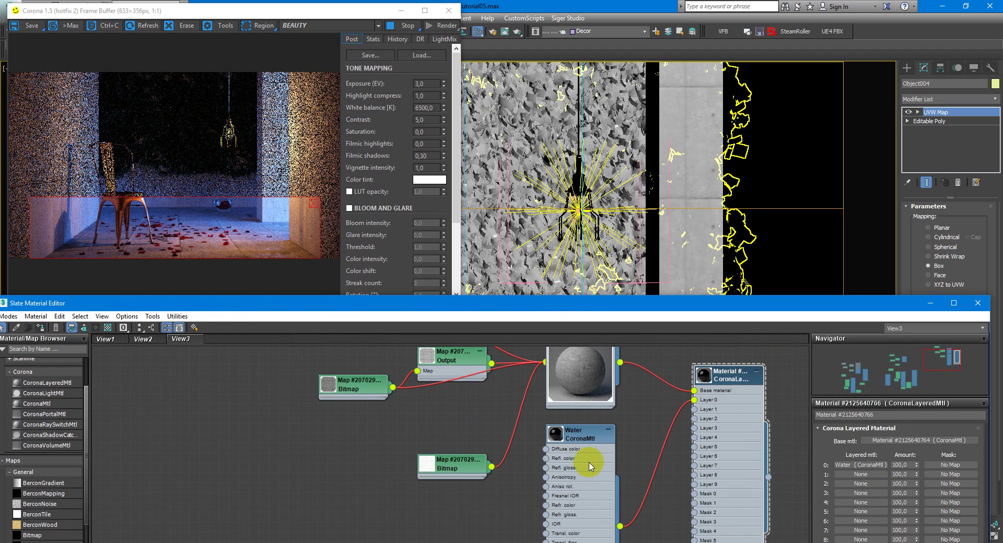
drag(638, 306, 589, 257)
click(653, 348)
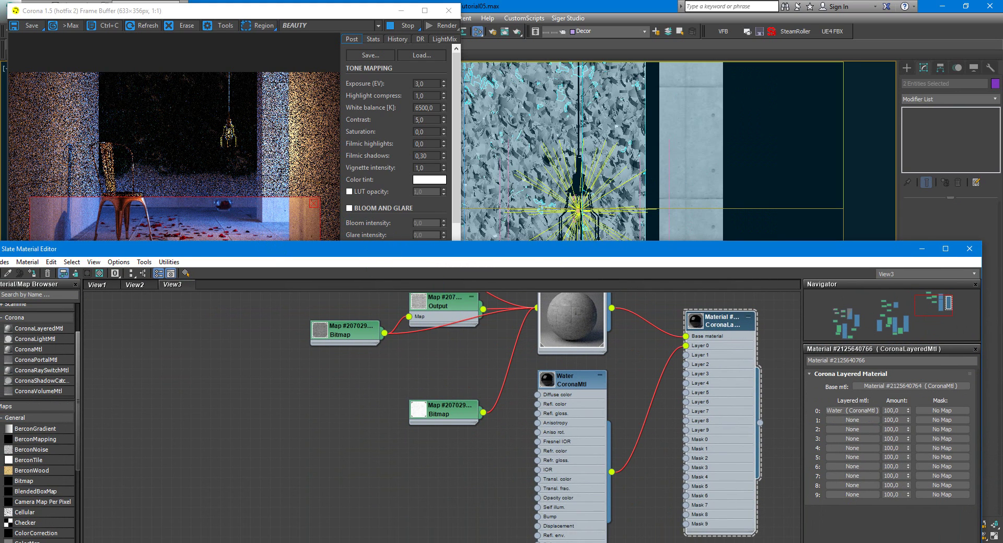
click(333, 13)
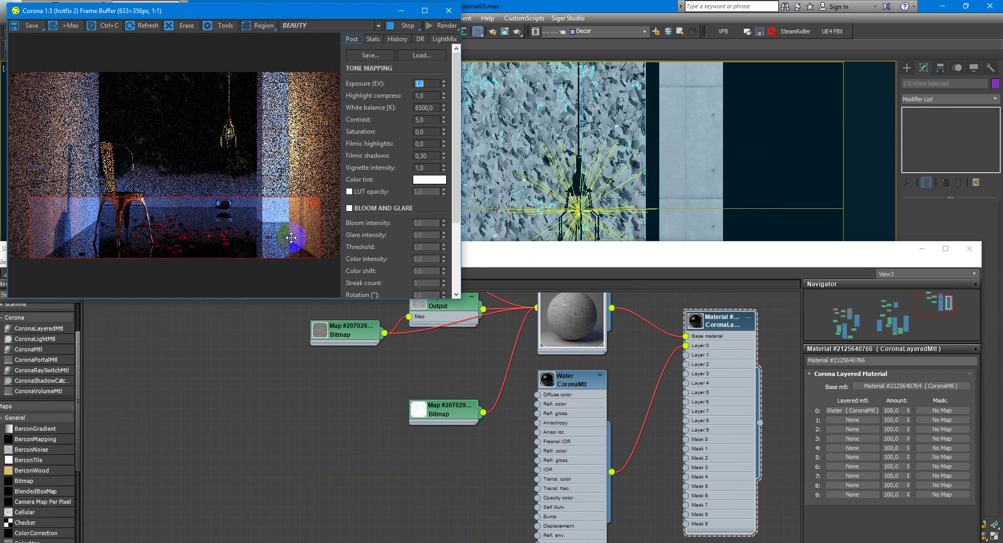
middle_drag(577, 380, 582, 375)
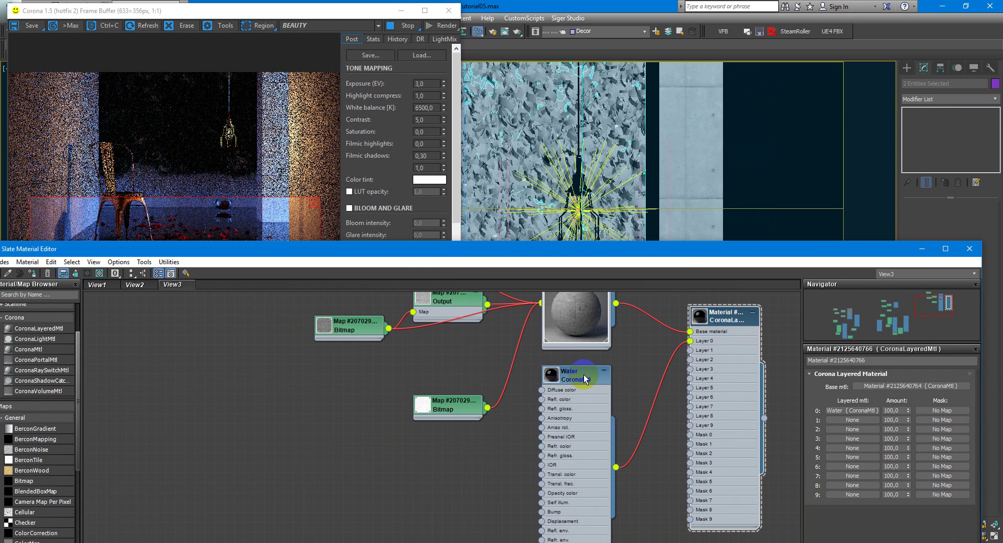
drag(432, 242, 450, 274)
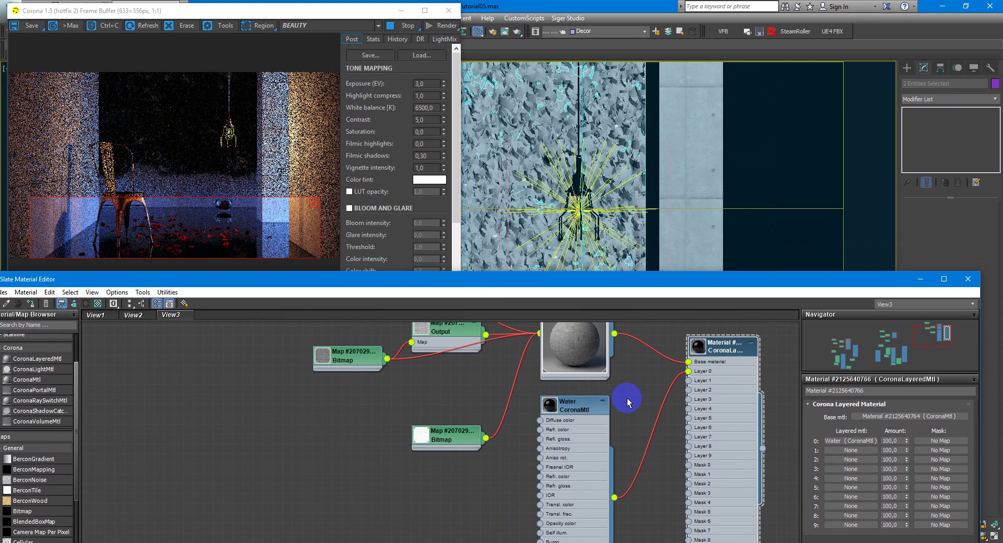
Step: Collapse the Water material node to free space beneath it
middle_drag(627, 398, 629, 391)
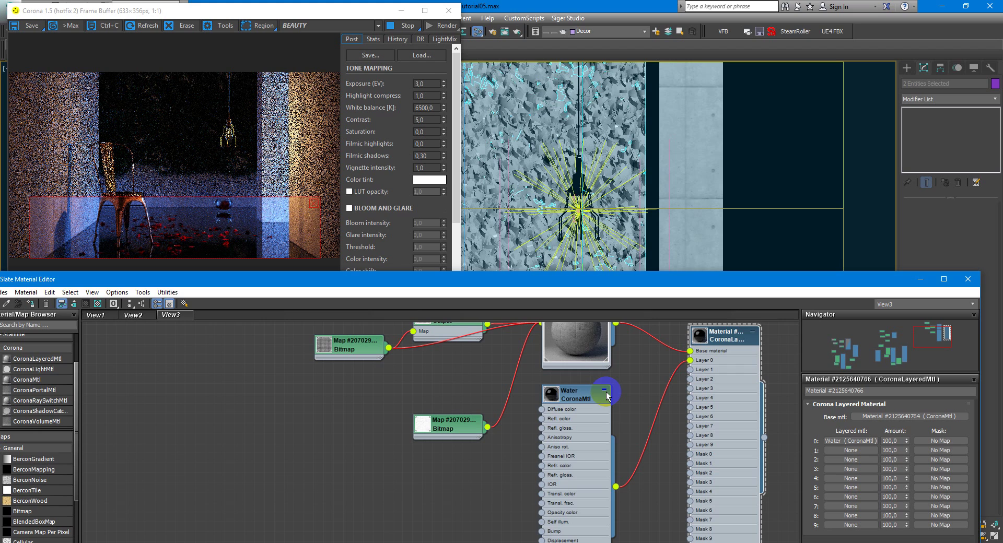
click(606, 392)
middle_drag(606, 391, 609, 376)
Step: Add a Noise map beneath the Water node and connect it to the layered material's Mask 0 slot
right_click(600, 449)
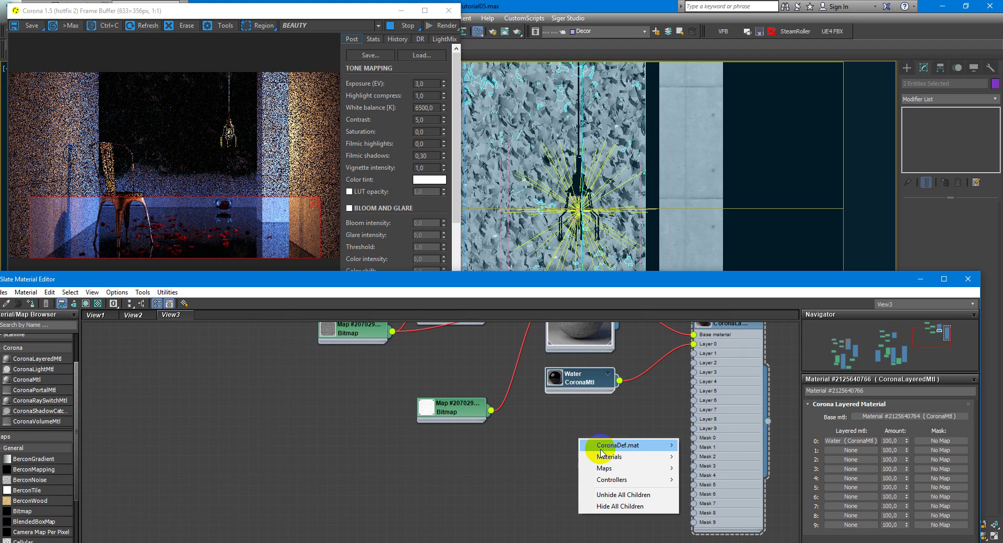
mouse_move(609, 469)
mouse_move(706, 473)
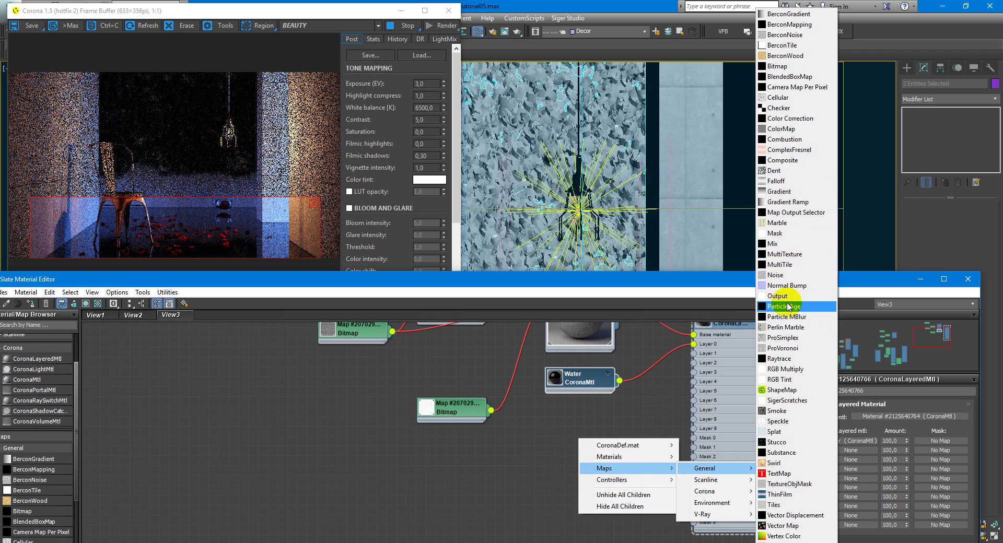
click(775, 275)
middle_drag(670, 441, 648, 431)
click(579, 424)
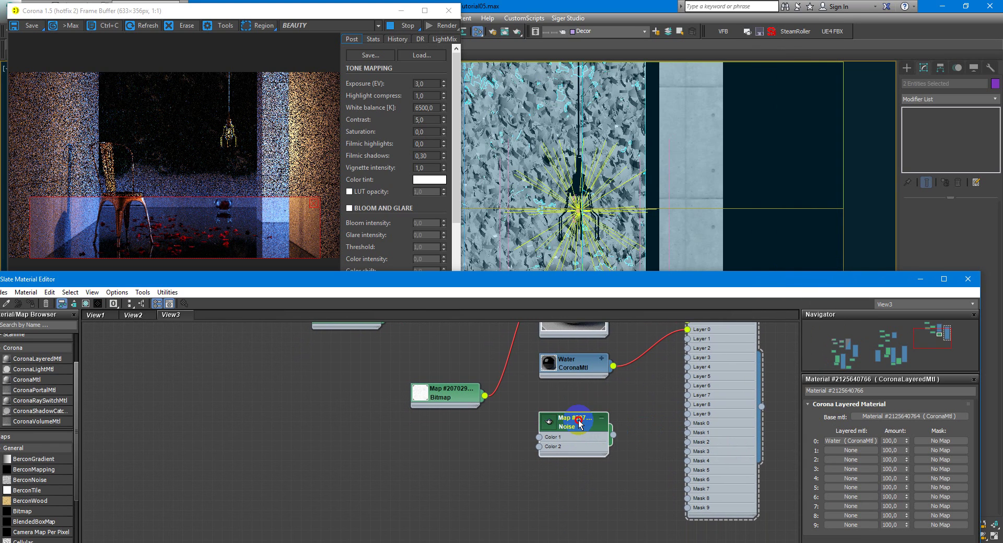
drag(579, 424, 581, 434)
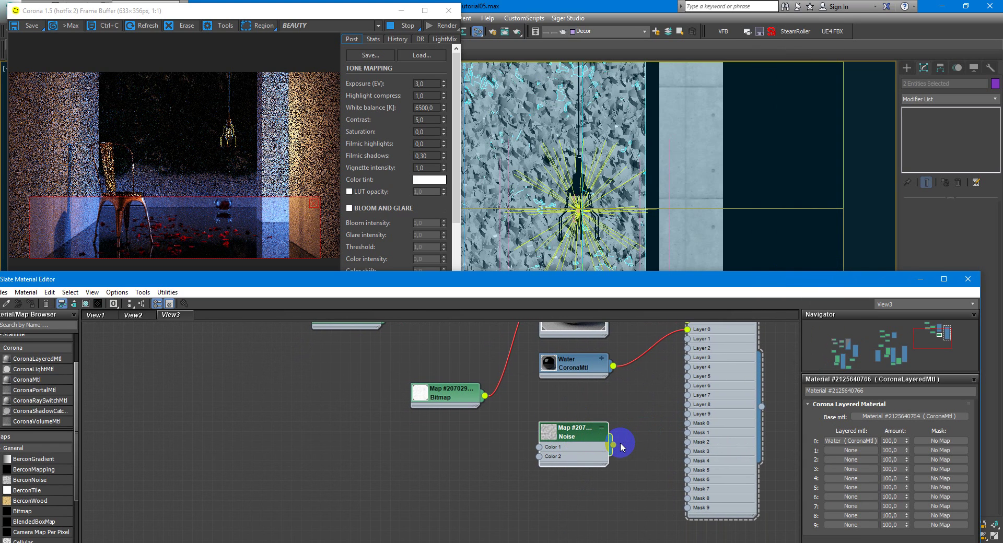
drag(614, 446, 687, 423)
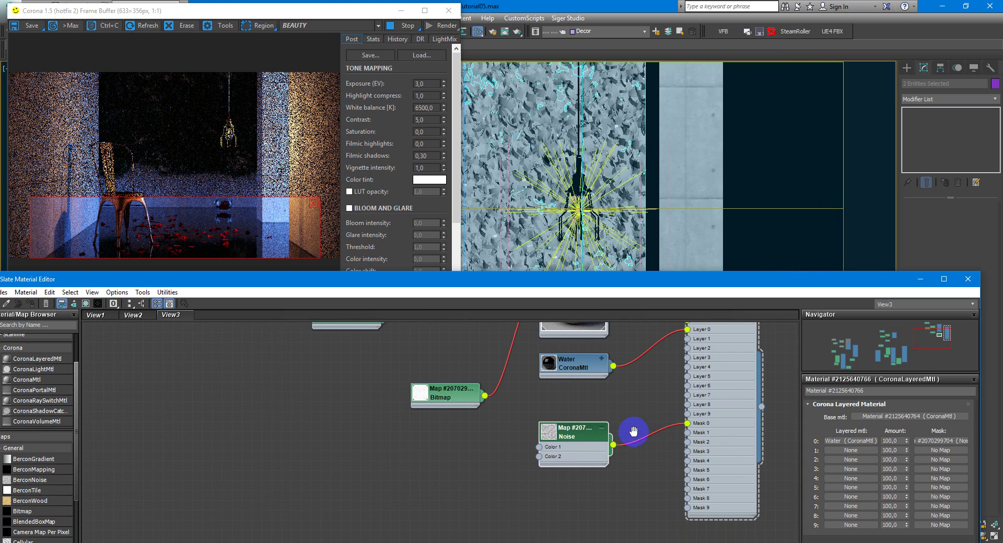
Step: Create a new CoronaMtl with the Noise map as its diffuse color and assign it to the selected objects
middle_drag(633, 431, 646, 421)
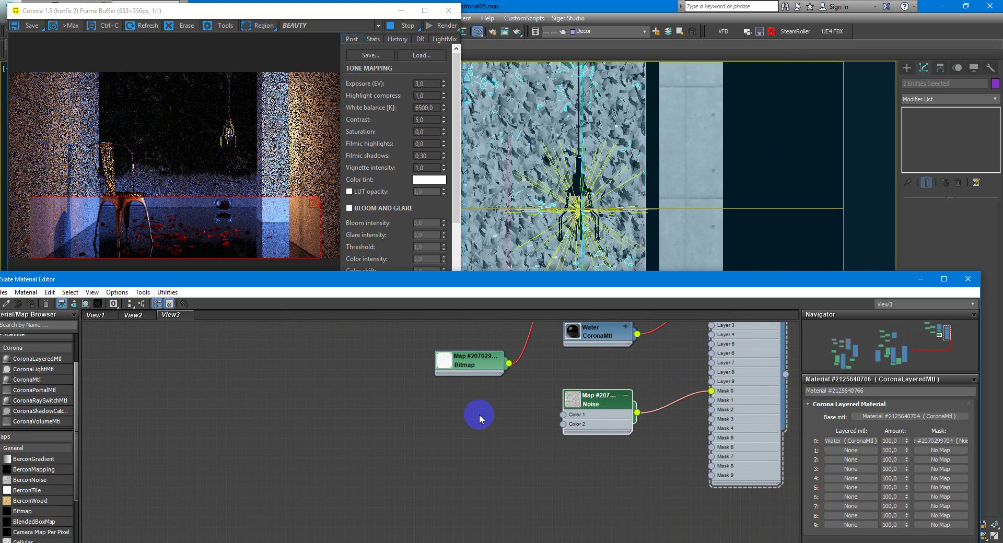
right_click(438, 426)
click(503, 432)
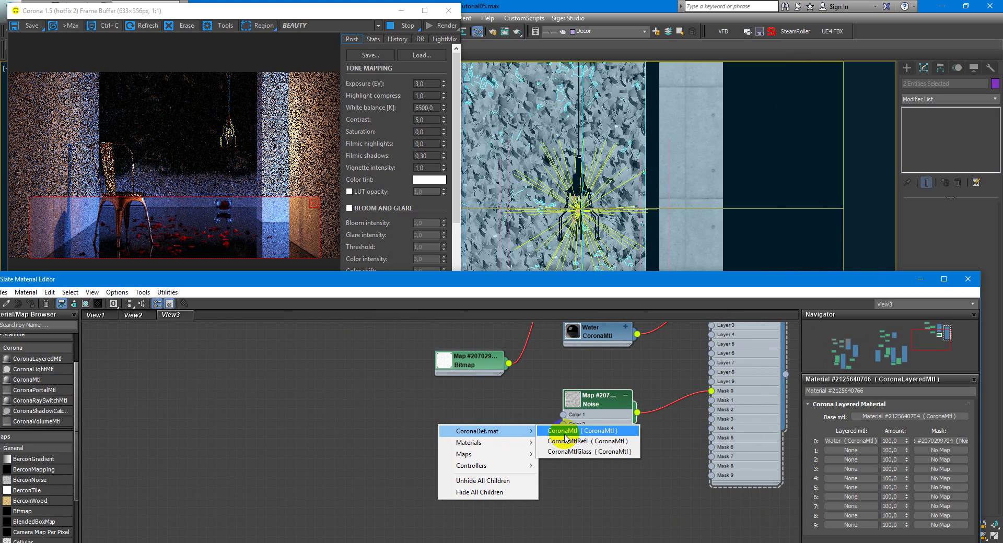
click(580, 431)
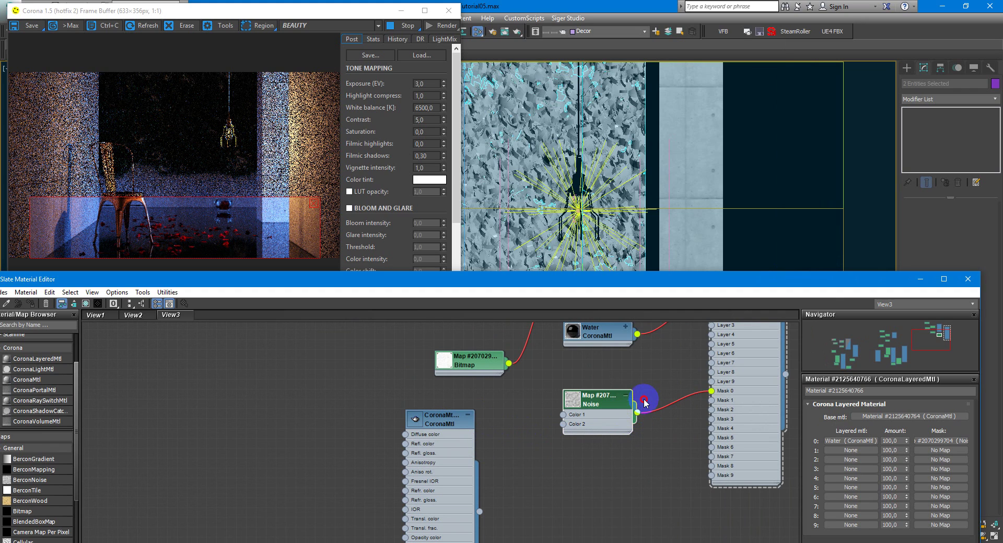
drag(638, 413, 405, 434)
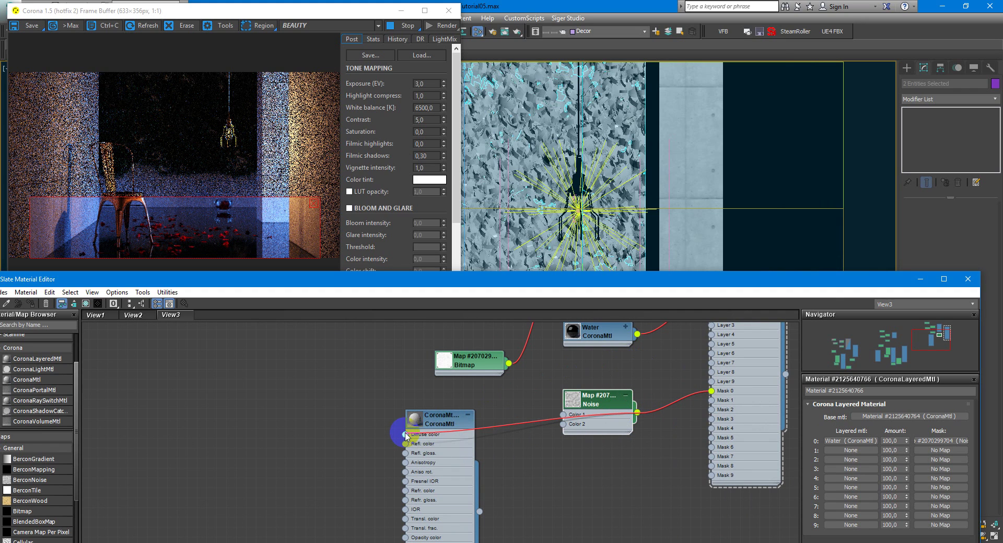
double_click(438, 416)
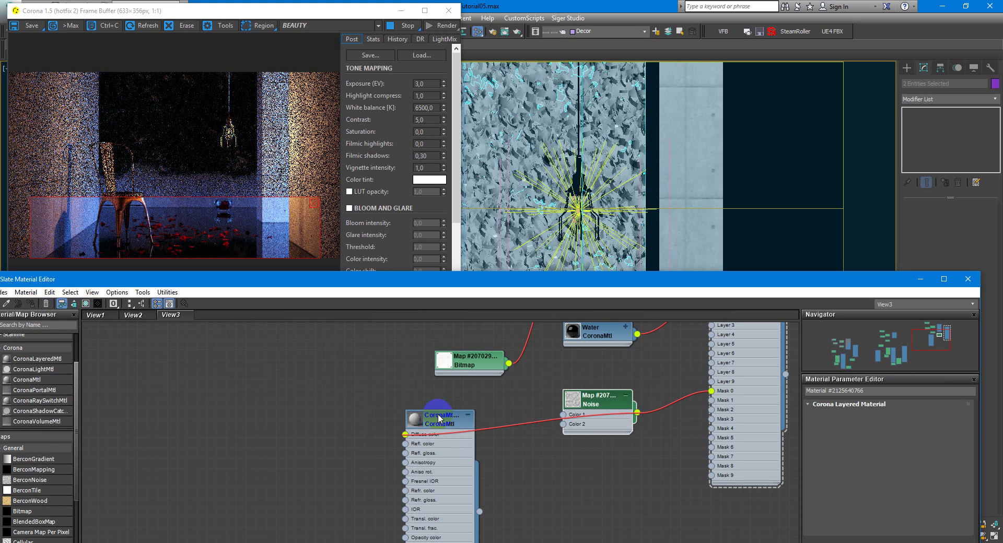
click(30, 303)
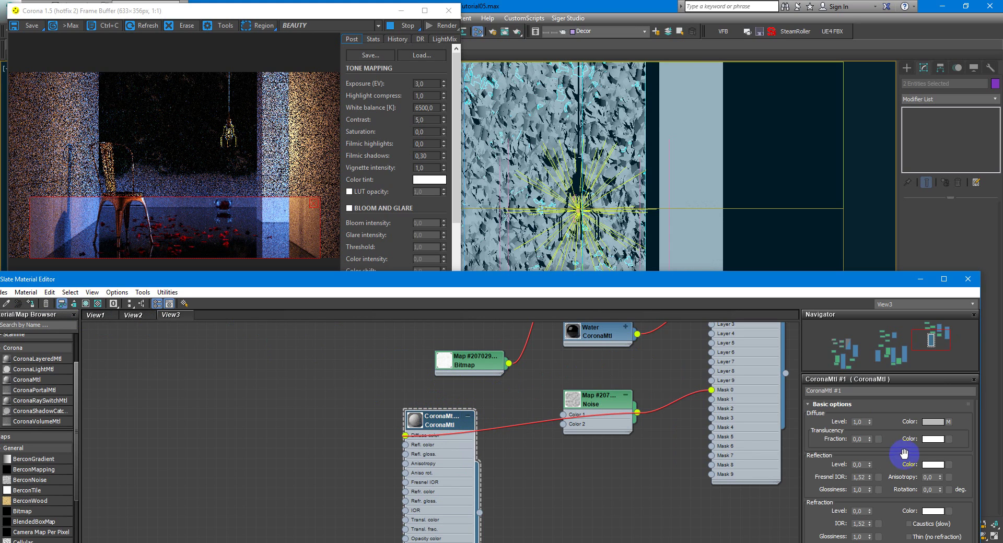
Step: Set the Noise map's high threshold to 0,5 and low threshold to 0,49
double_click(593, 400)
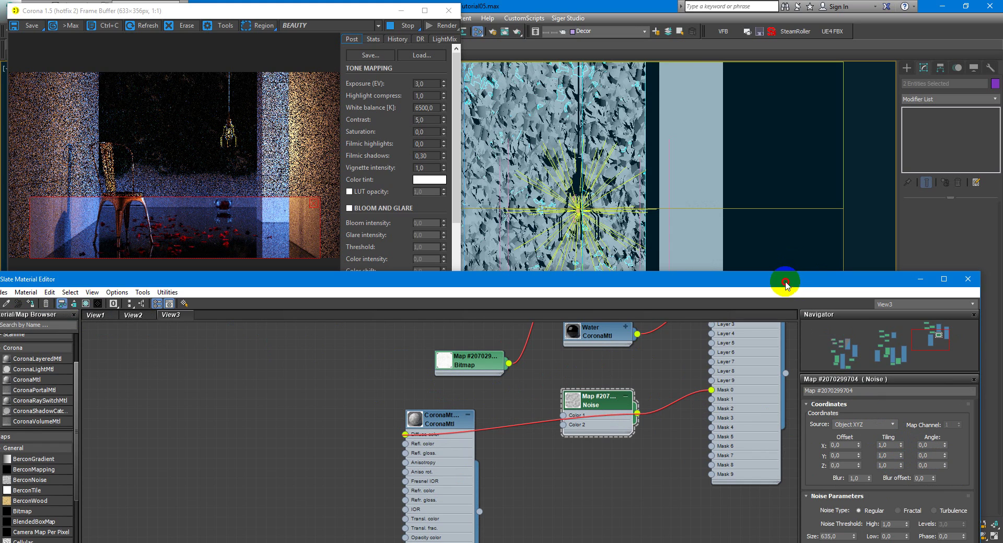
drag(785, 282, 784, 273)
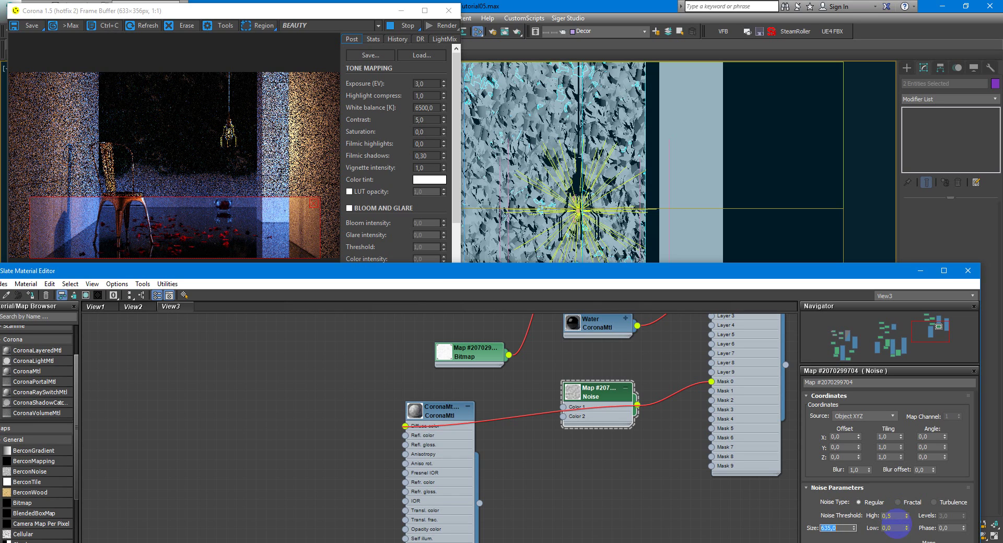
click(893, 528)
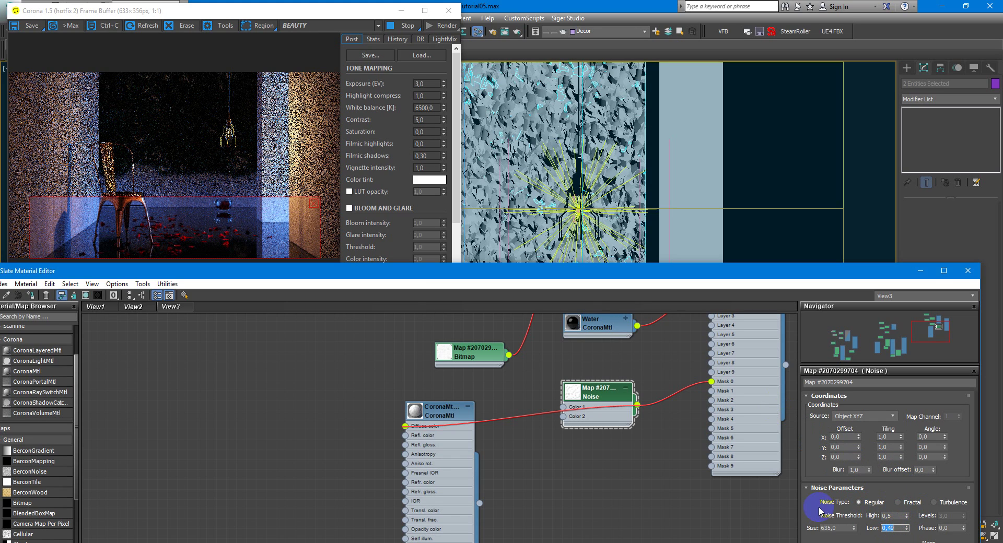
Step: Open a preview window for the Noise map, place it beside the frame buffer and enlarge it
right_click(574, 395)
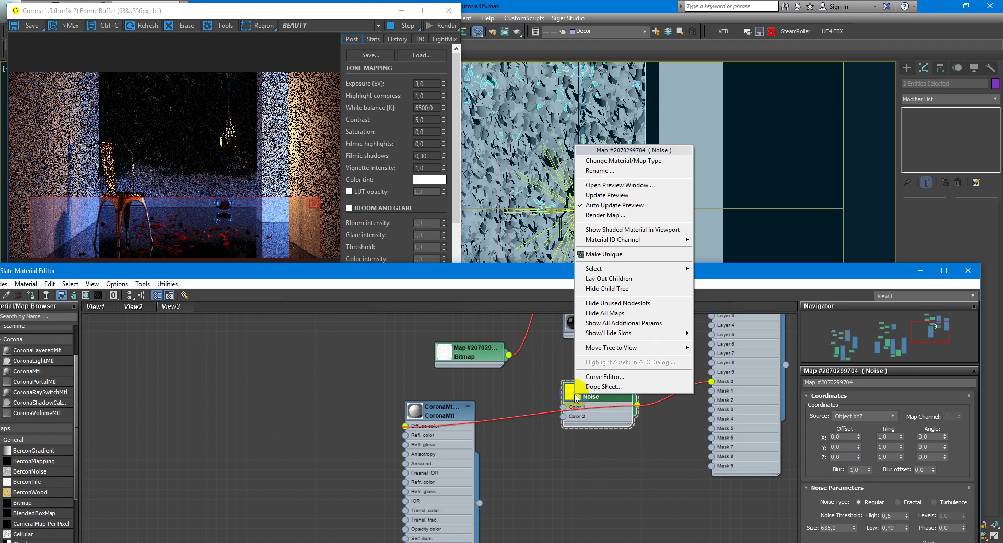
click(636, 191)
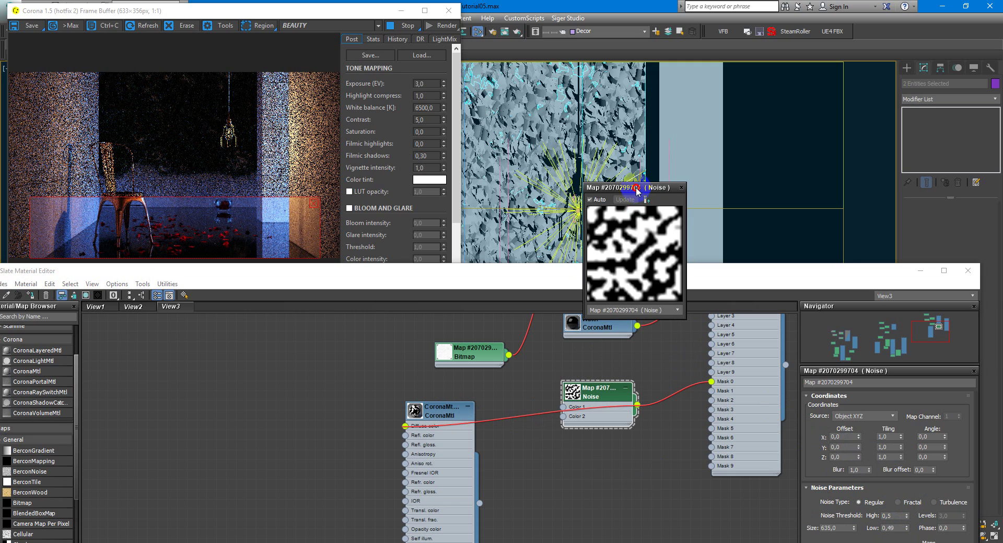
drag(636, 191, 526, 51)
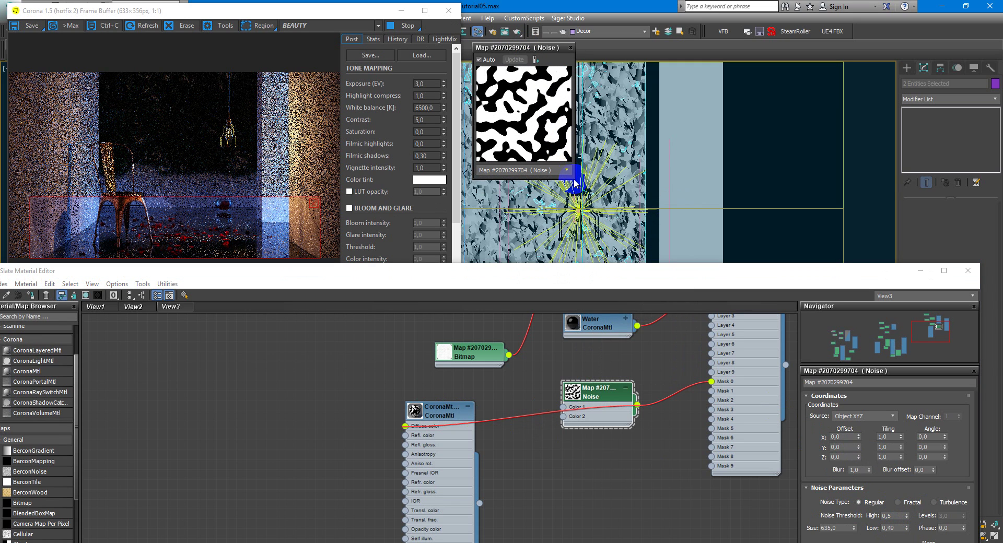
drag(574, 178, 681, 219)
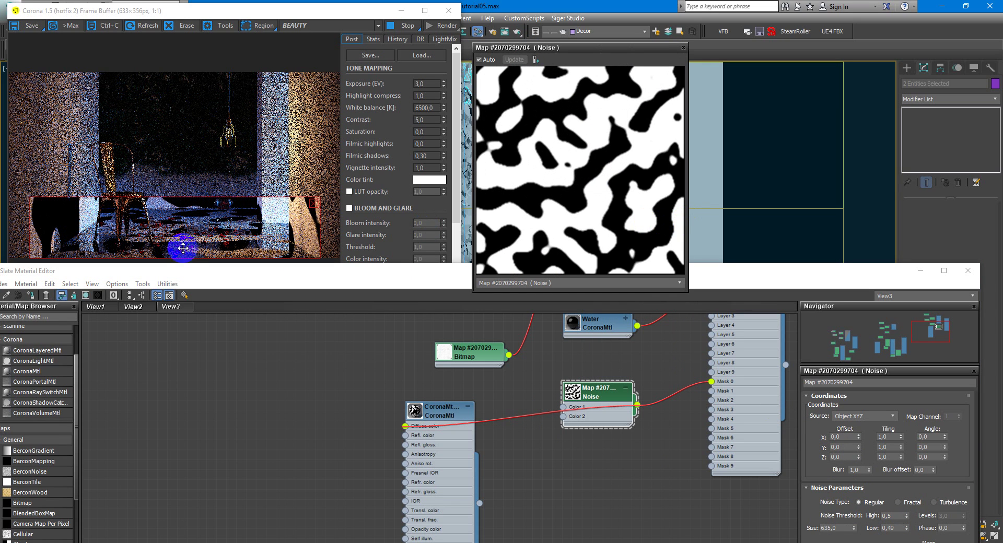
Step: Set the Noise map's type to Fractal and its low threshold to 0,44
middle_drag(588, 436, 585, 441)
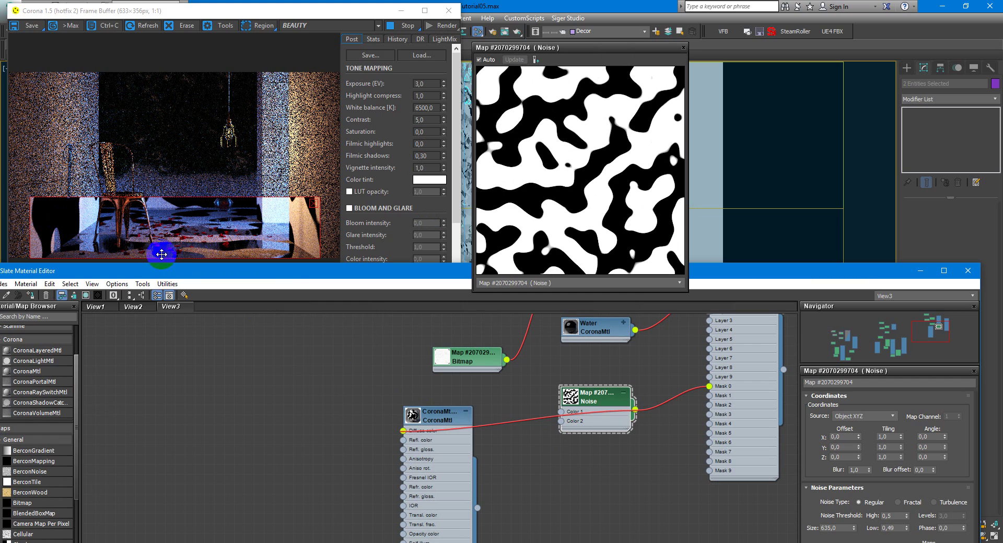
middle_drag(228, 357, 297, 355)
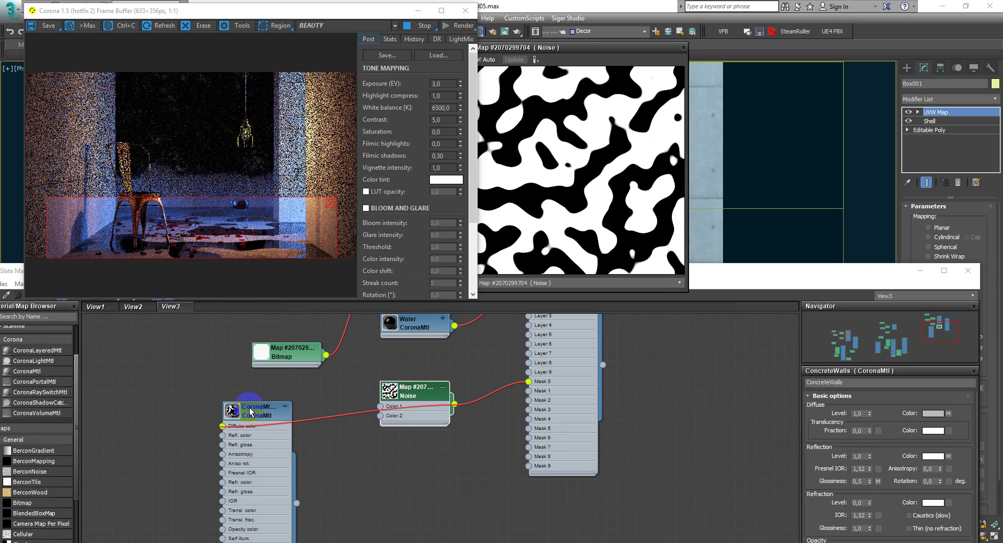
click(418, 388)
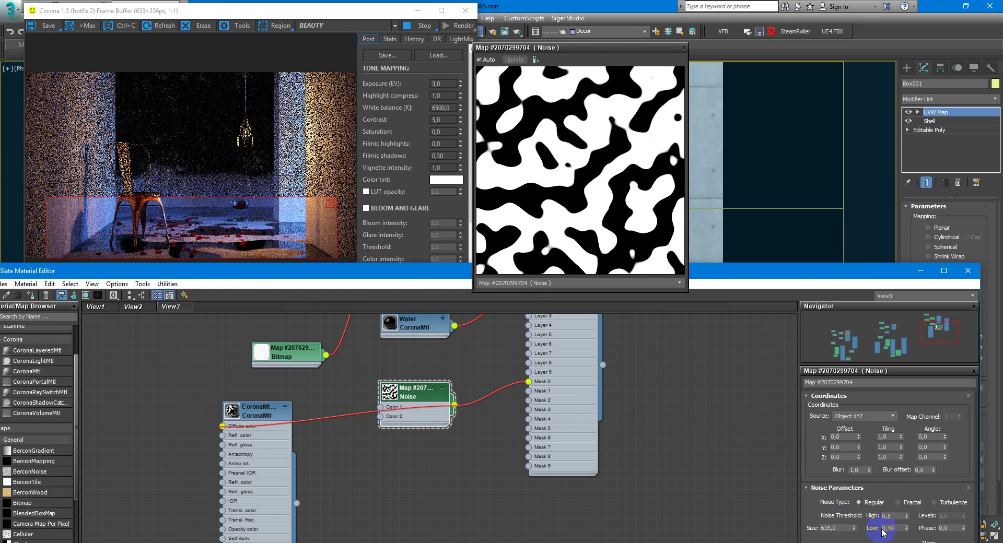
click(912, 502)
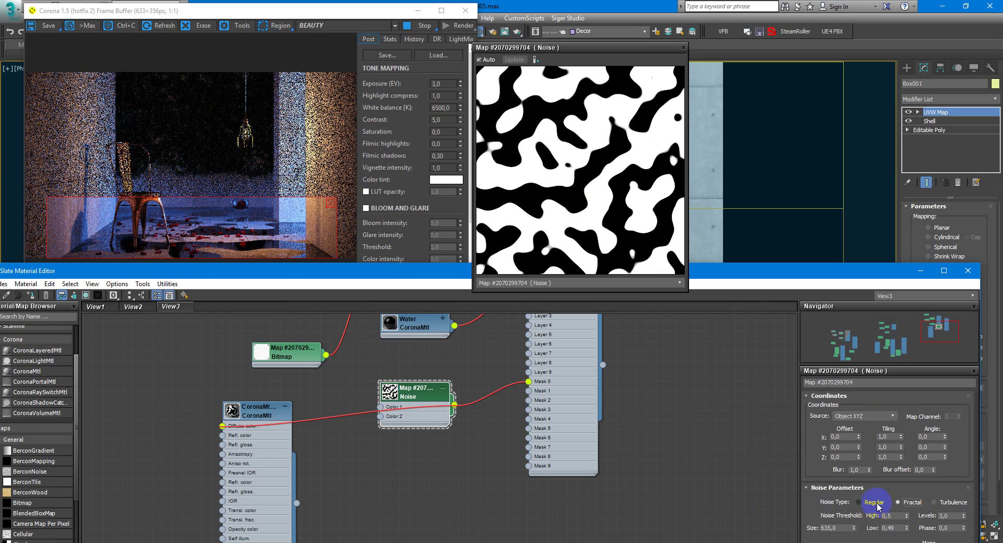
click(898, 502)
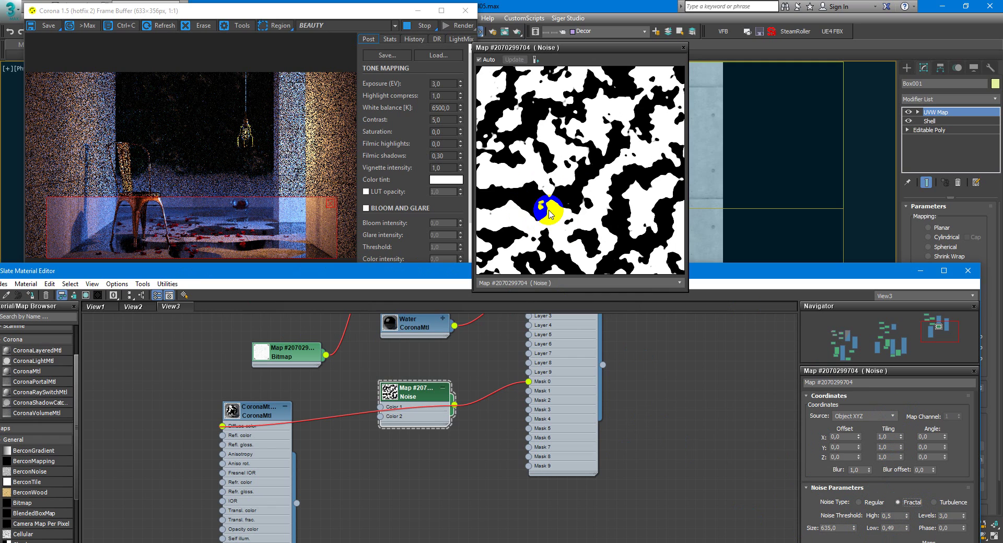
click(897, 528)
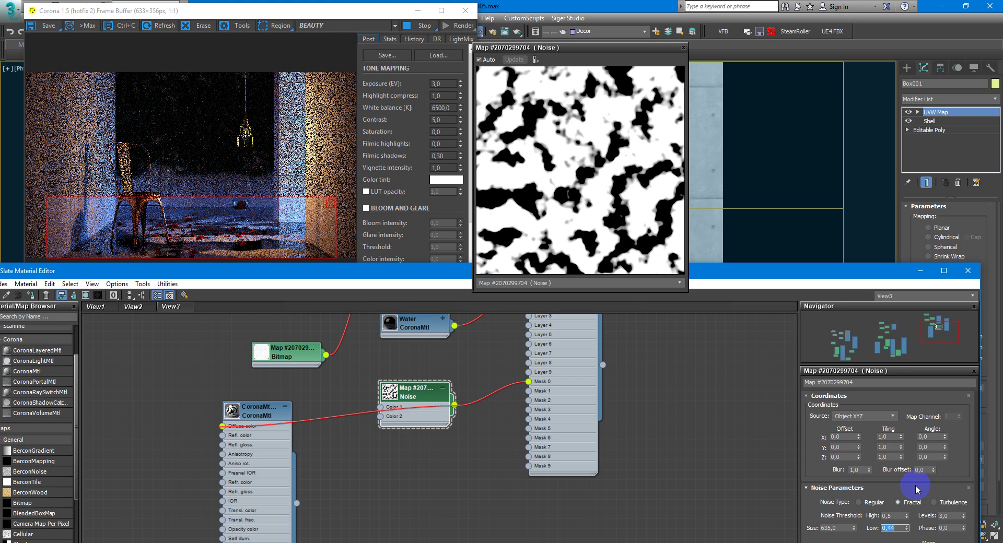
Step: Open the layered material's parameters and move the Noise preview window away from the frame buffer
middle_drag(494, 416, 518, 409)
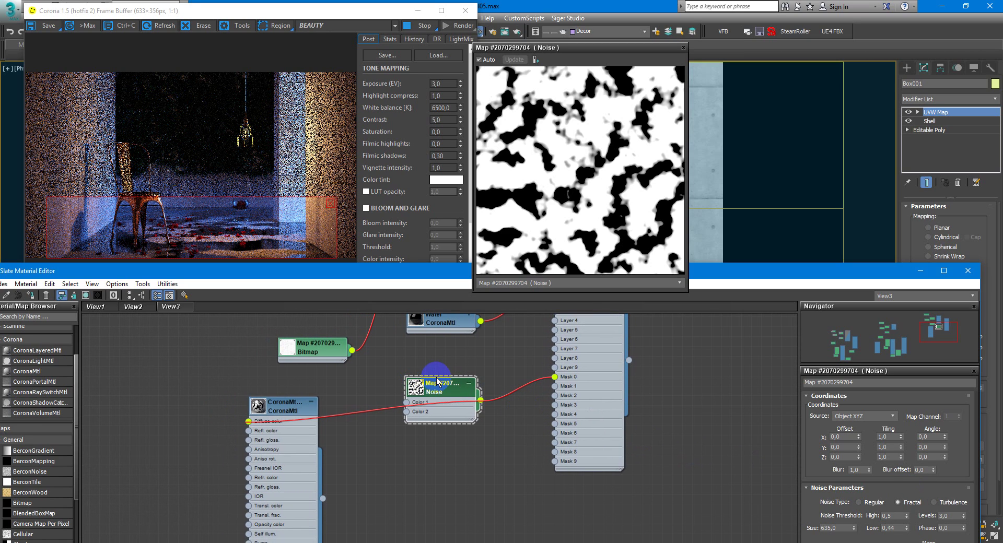
middle_drag(438, 380, 415, 440)
double_click(613, 333)
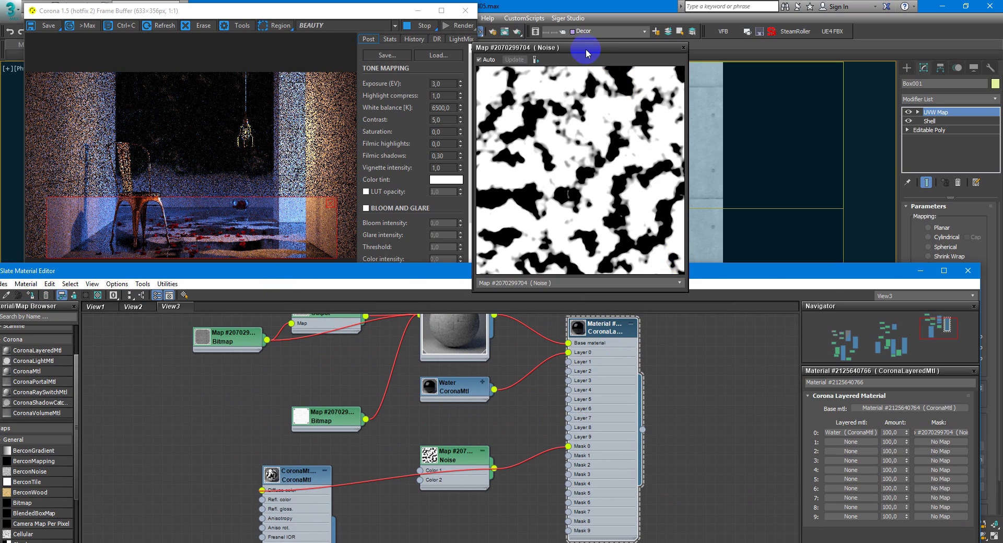
drag(586, 52, 732, 57)
drag(577, 273, 587, 255)
click(543, 406)
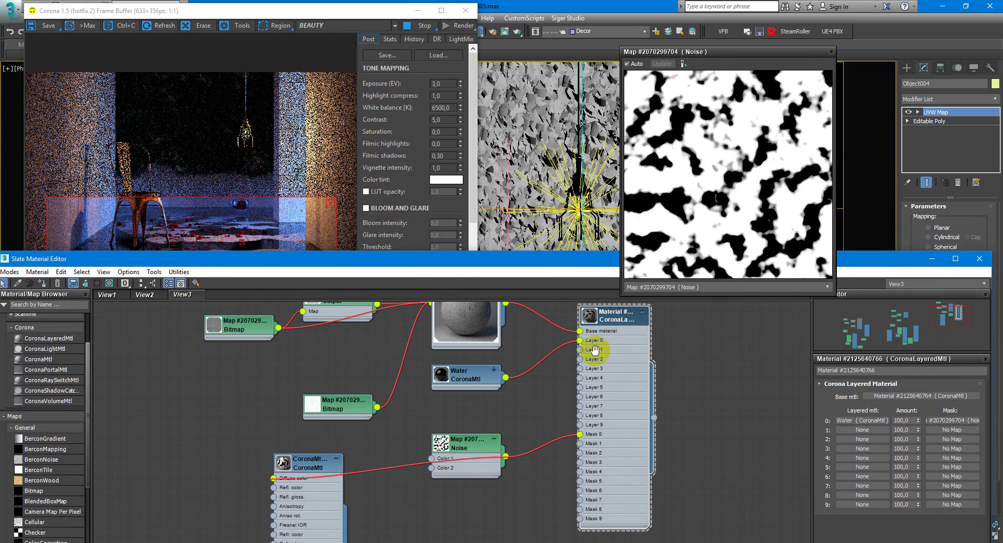
middle_drag(594, 350, 598, 378)
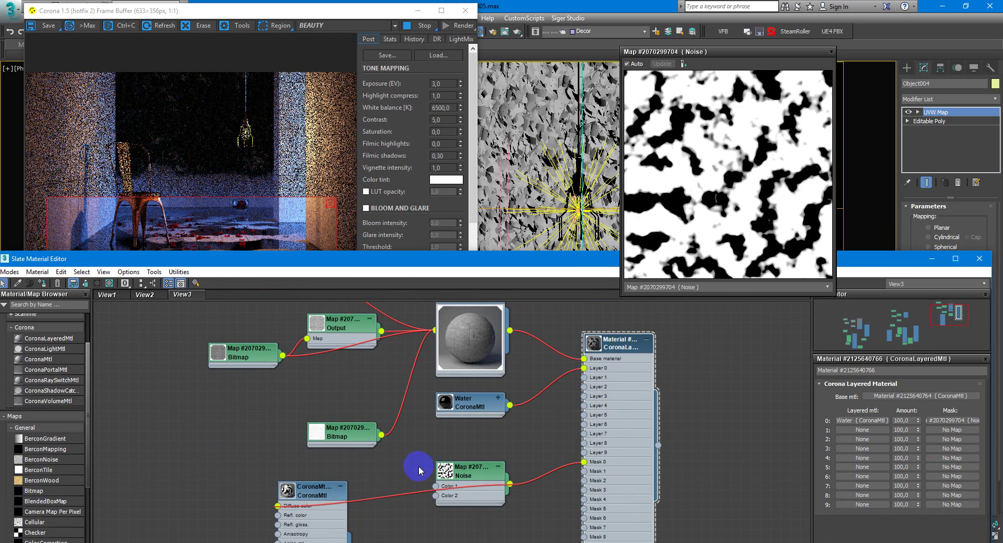
Step: Delete the test CoronaMtl that uses the Noise map as diffuse and shift the material editor to uncover the render
click(317, 490)
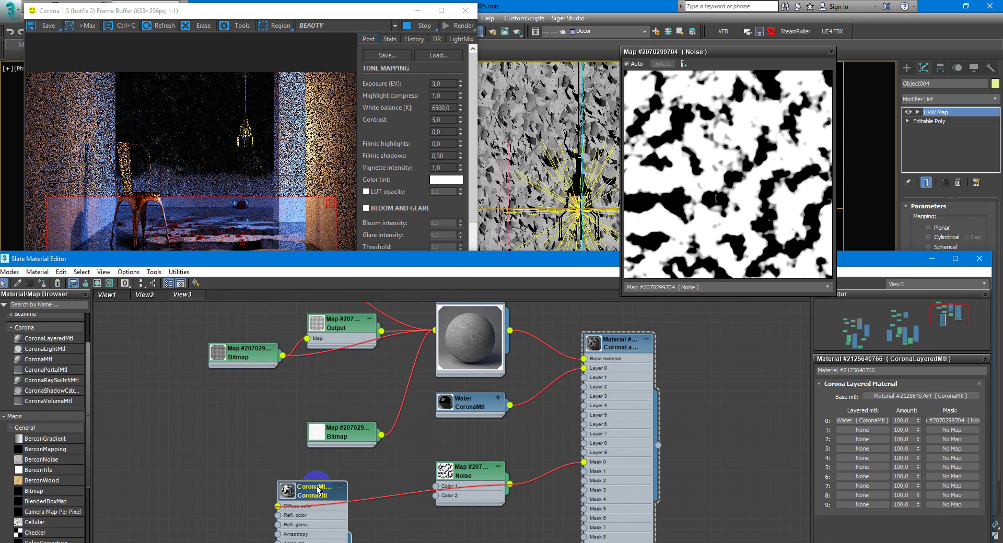
key(Delete)
middle_drag(359, 470, 367, 463)
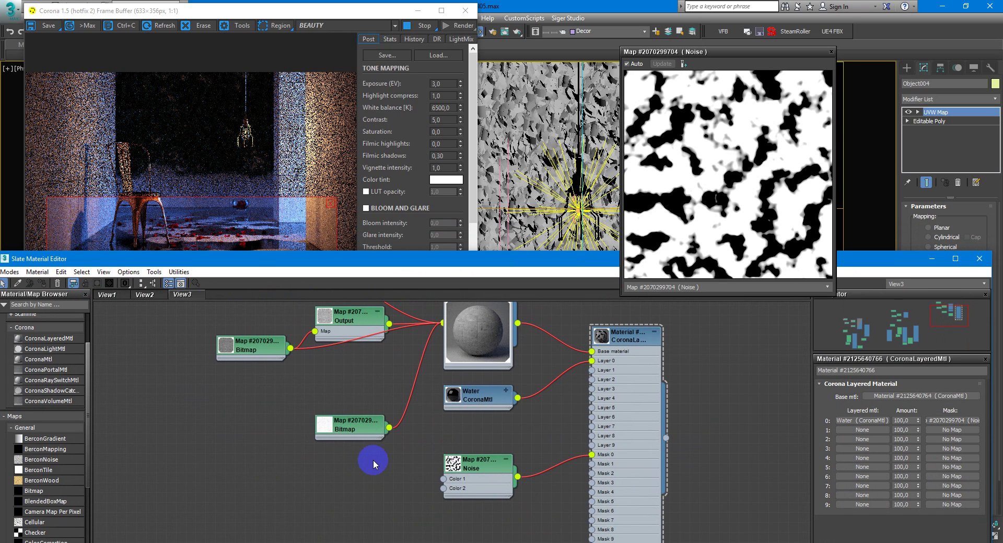
click(626, 345)
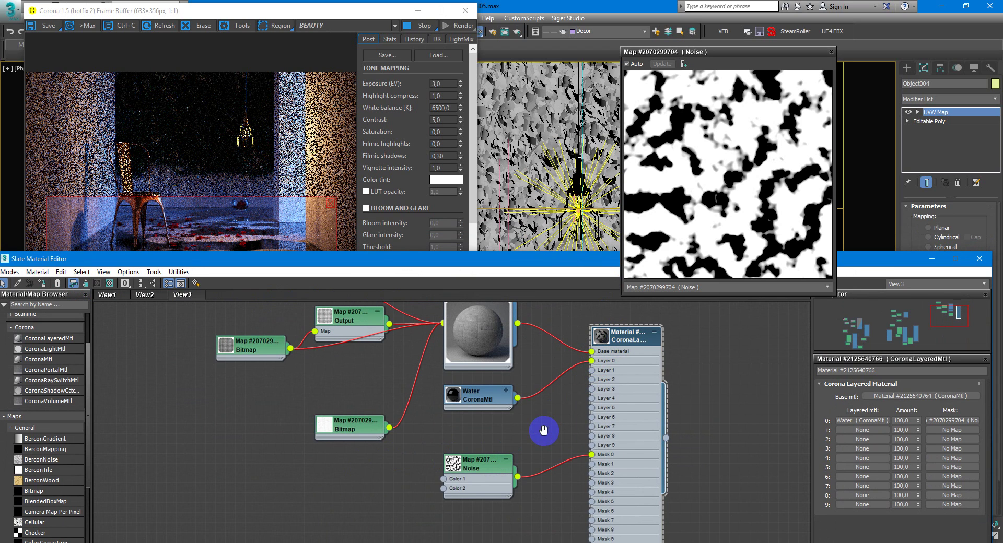
middle_drag(543, 430, 551, 428)
click(288, 267)
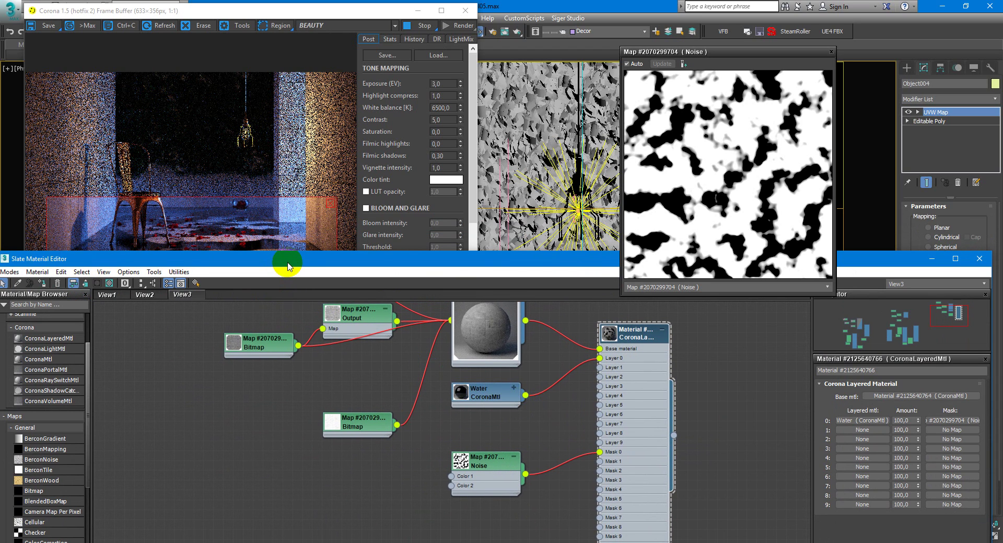
drag(287, 267, 286, 282)
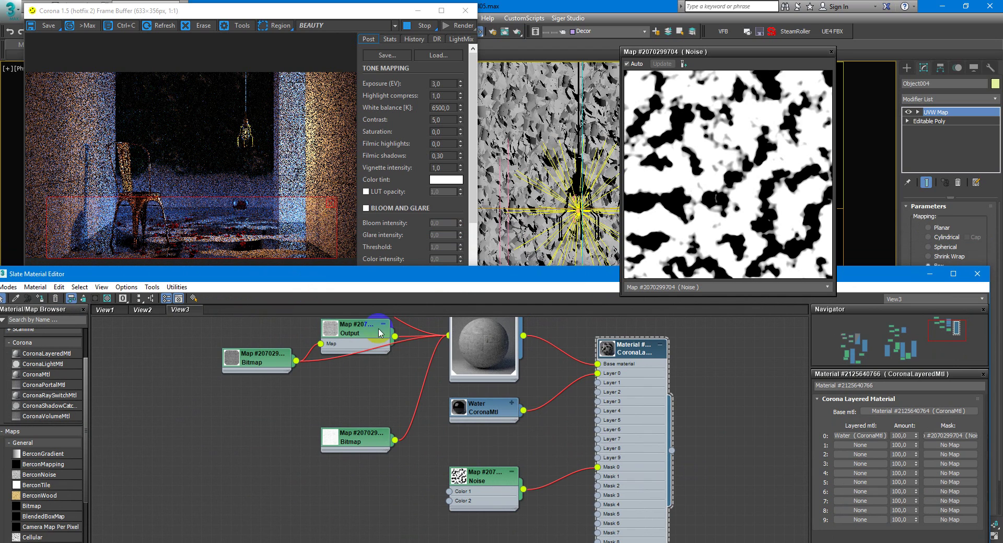
Step: Expand the Water node, connect a new Mix map to its diffuse color and open the Mix map's parameters
middle_drag(546, 434, 558, 390)
click(512, 391)
click(516, 394)
drag(370, 381, 370, 350)
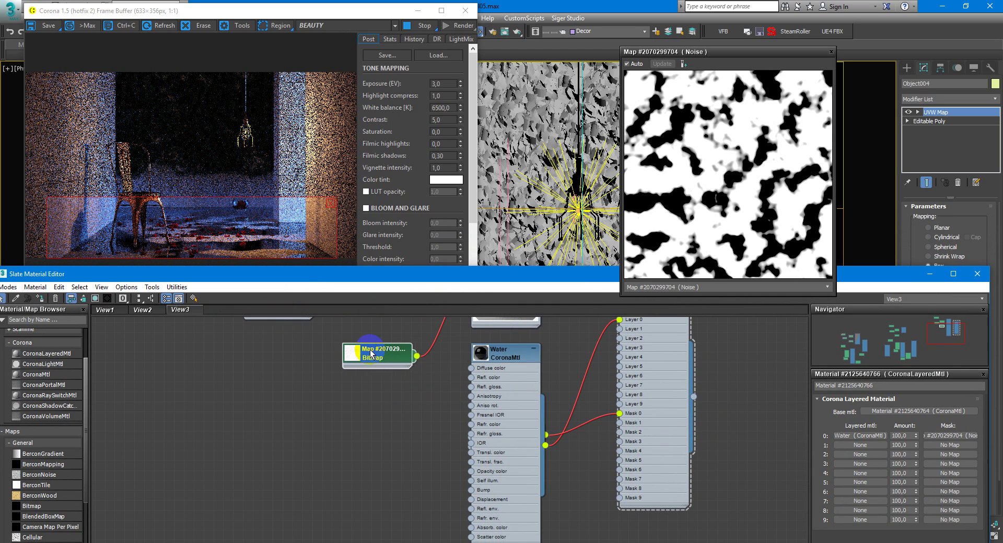
middle_drag(371, 354, 404, 430)
drag(504, 452, 418, 469)
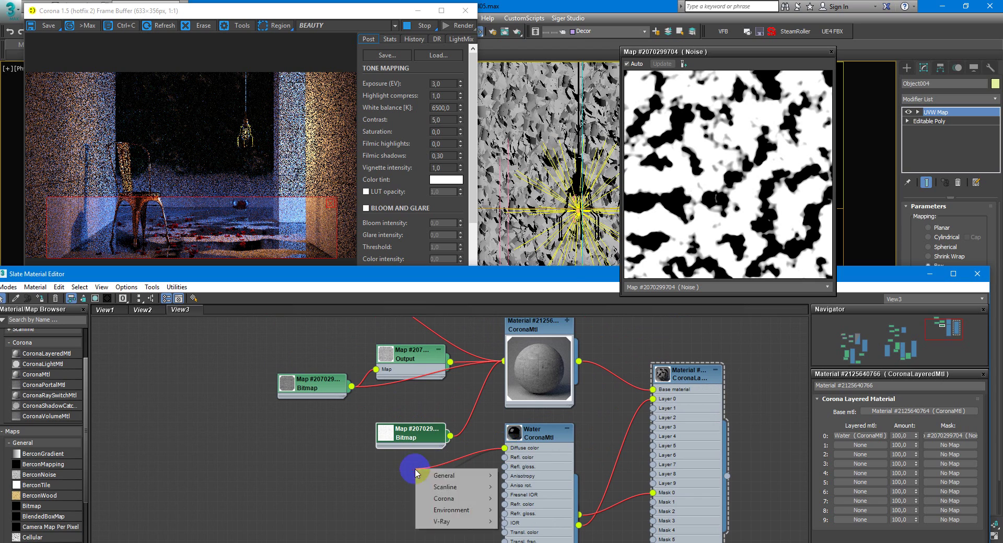
mouse_move(433, 475)
click(522, 264)
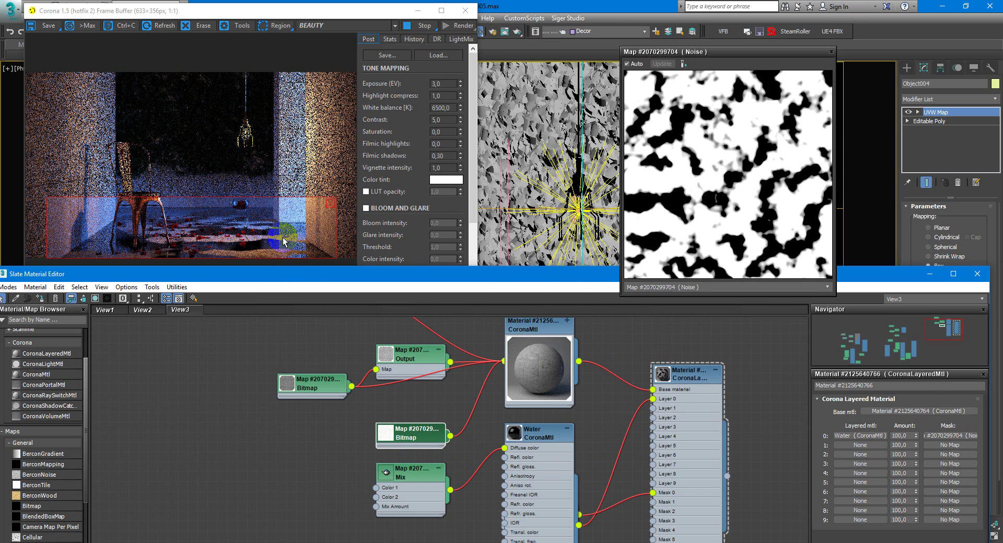
click(410, 470)
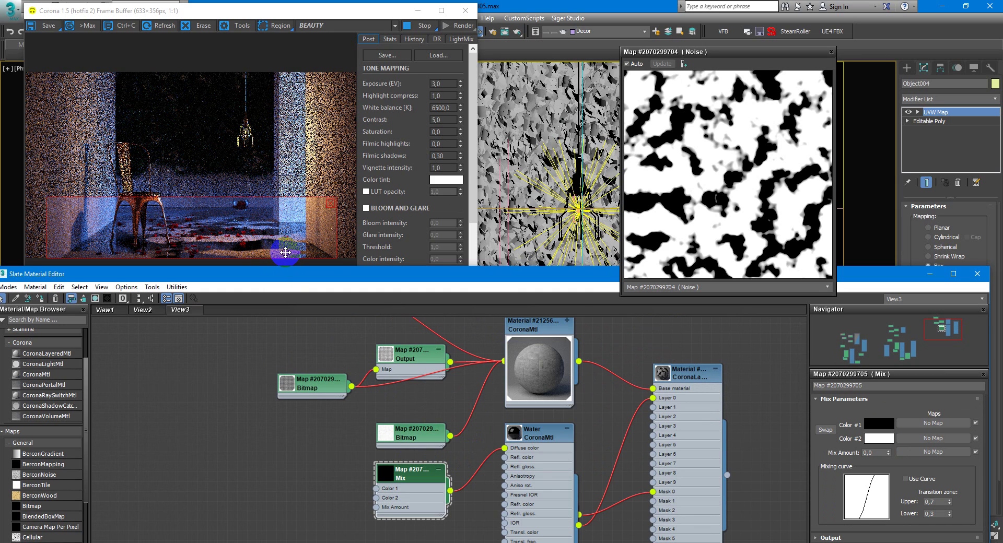
Step: Create an Output map fed by the uppermost concrete Bitmap, place it near the Mix node and open its parameters
middle_drag(497, 390, 585, 425)
scroll(530, 393, down, 1)
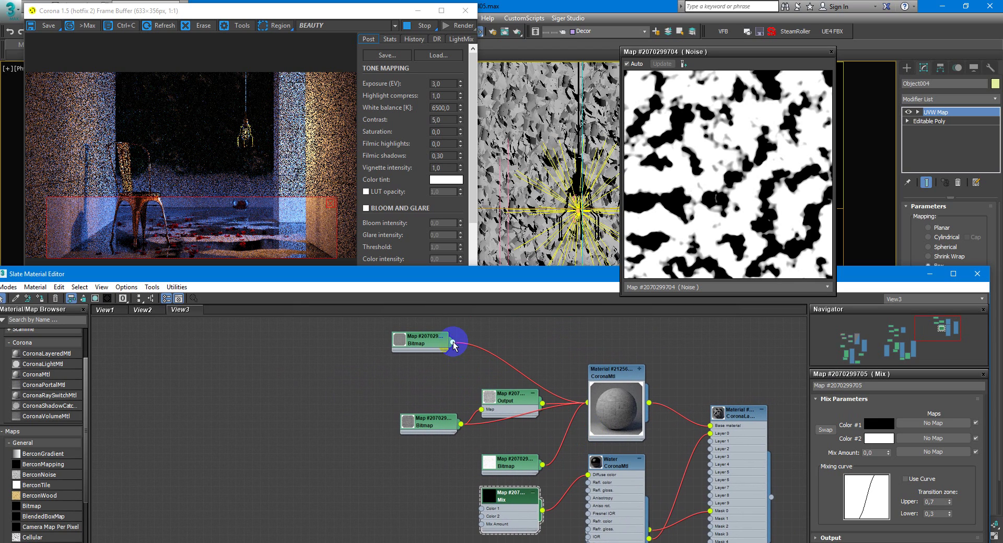
drag(453, 345, 382, 453)
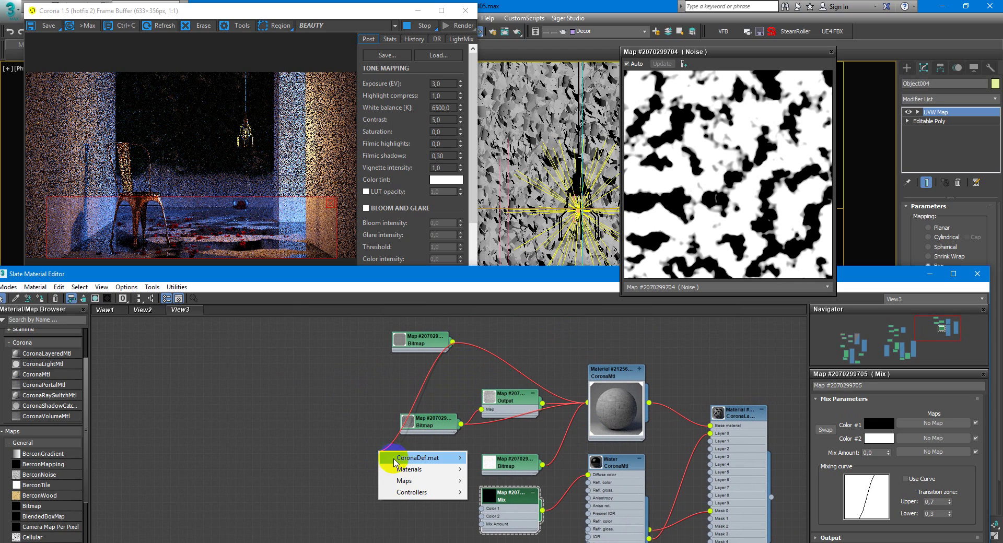
mouse_move(418, 480)
mouse_move(509, 484)
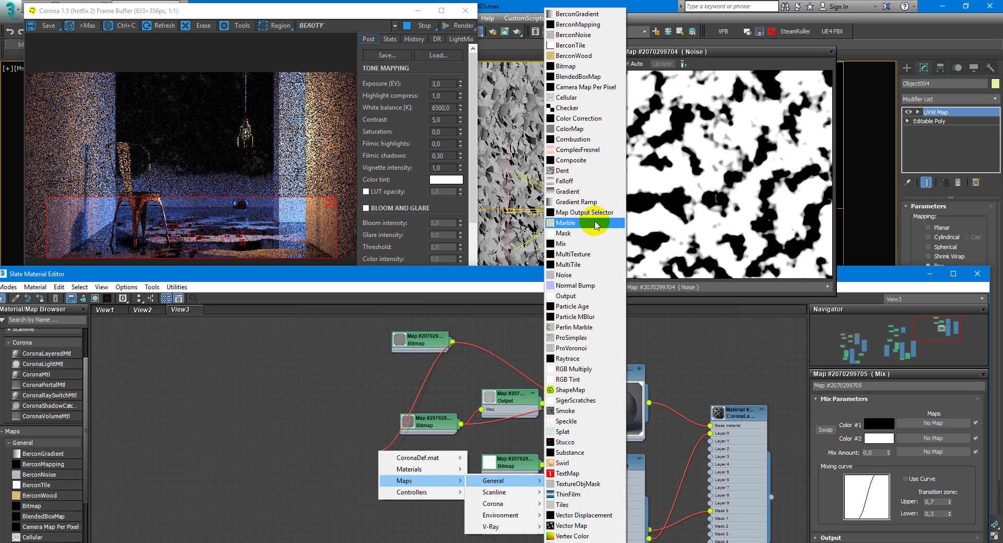
click(565, 296)
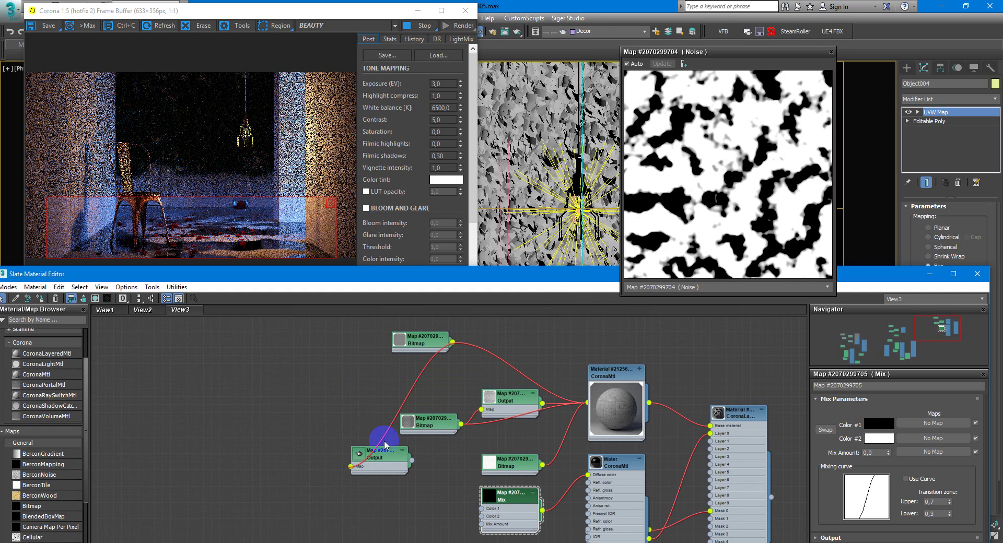
middle_drag(385, 454, 432, 487)
double_click(321, 333)
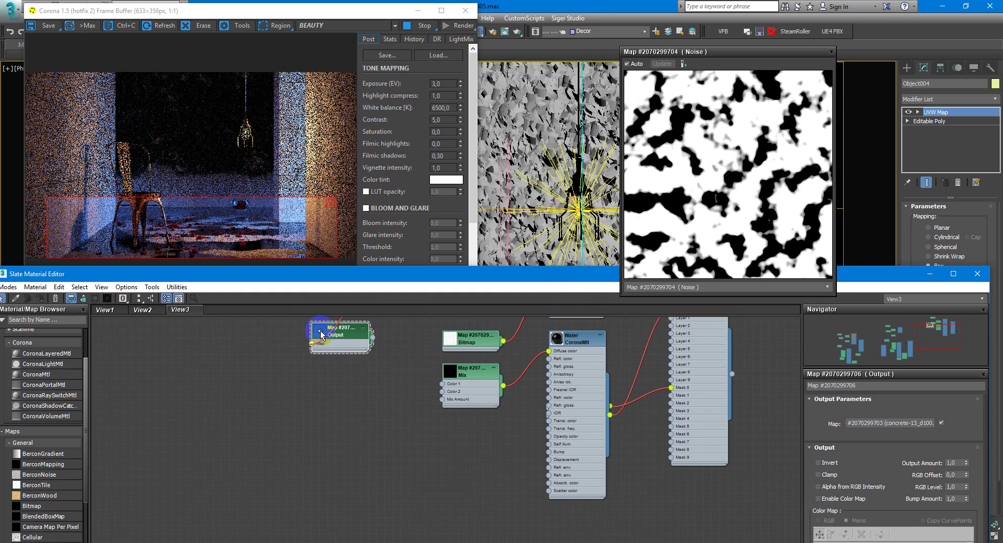
Step: Close the Noise preview window and enable the color map of the new Output map
click(831, 51)
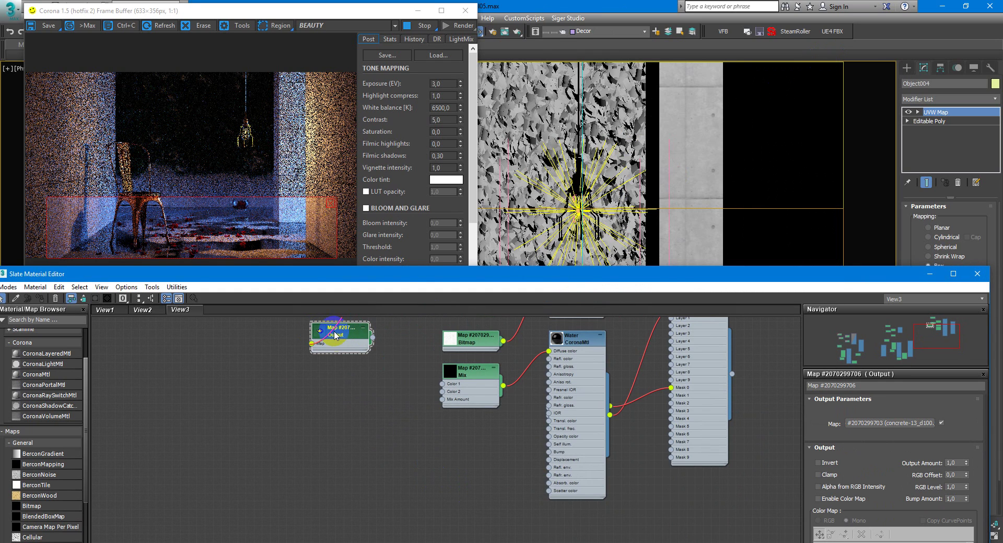
drag(794, 273, 808, 239)
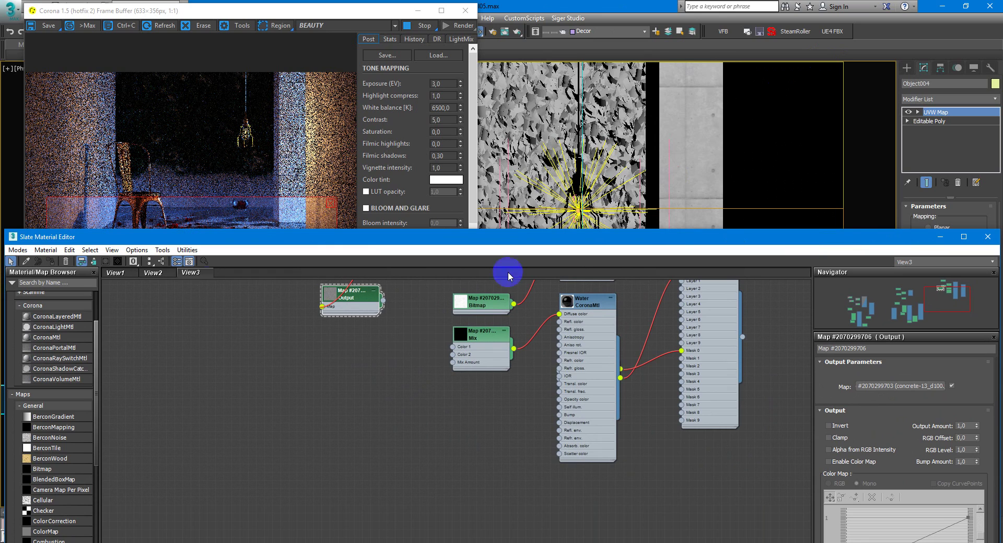
click(858, 464)
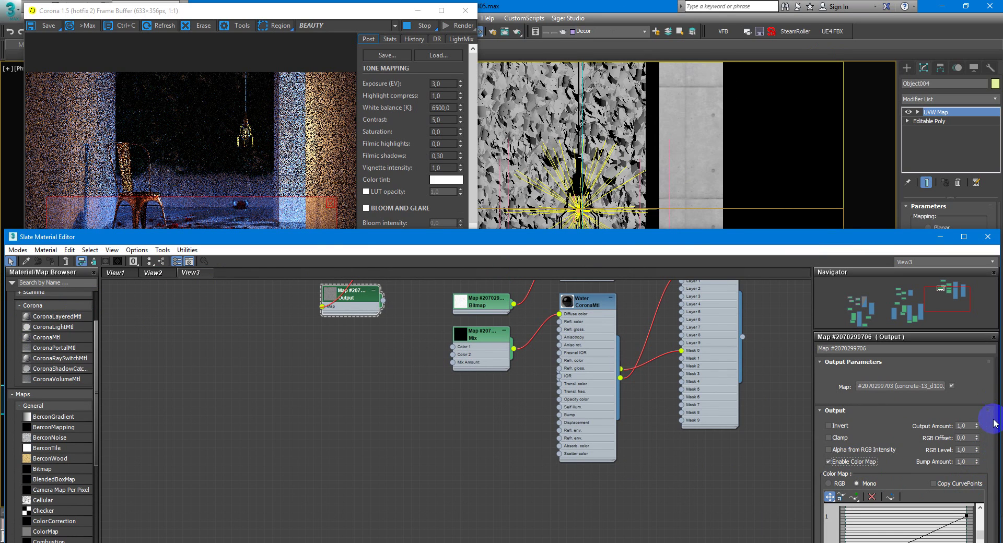
Step: Convert the start point of the Output map's color curve to a Bezier point and bend the curve downward to darken the texture
scroll(886, 511, down, 1)
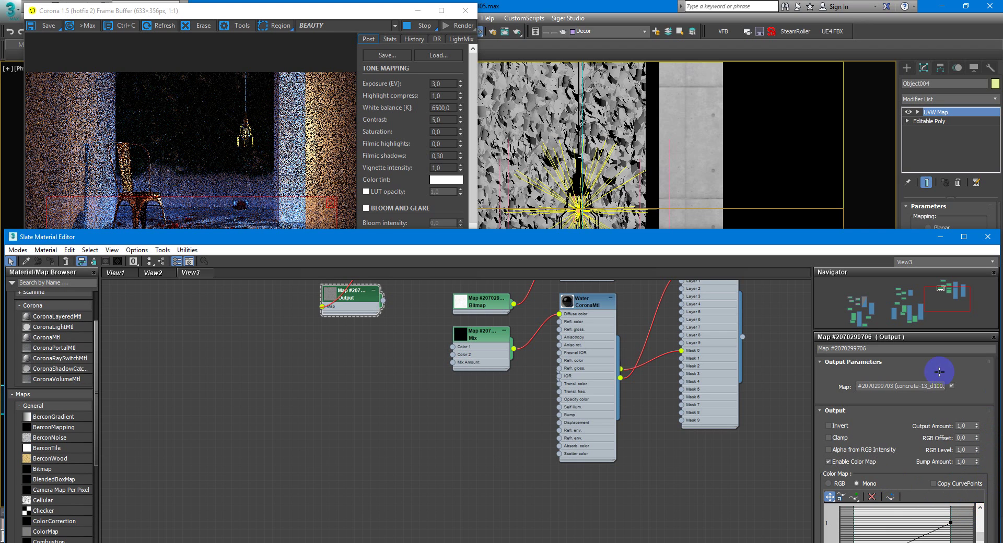
drag(832, 237, 824, 154)
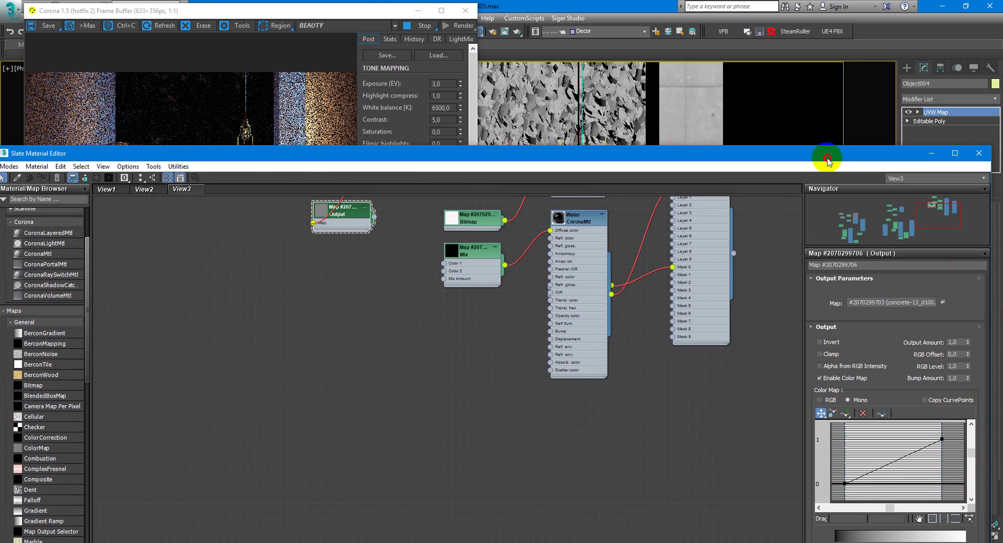
right_click(850, 486)
click(870, 513)
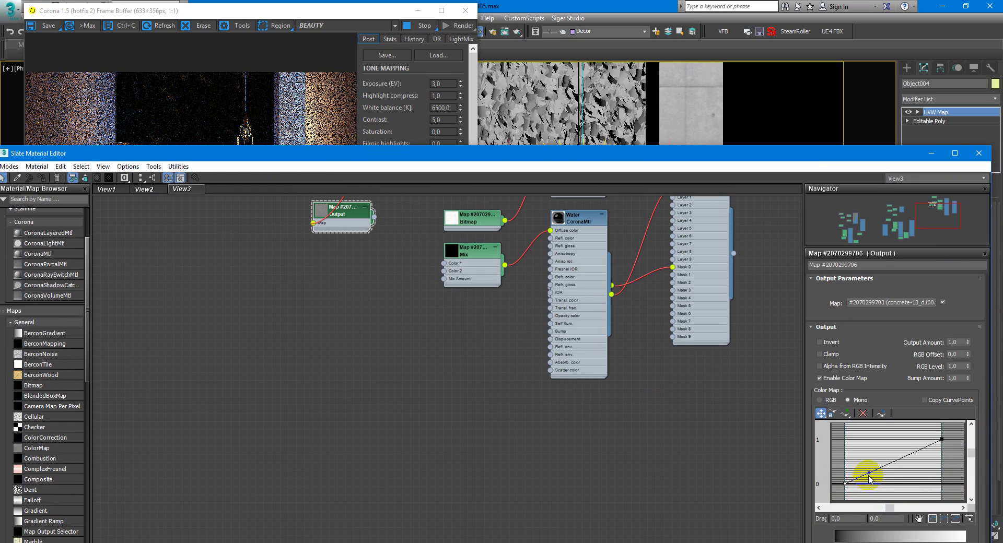
drag(876, 473, 895, 465)
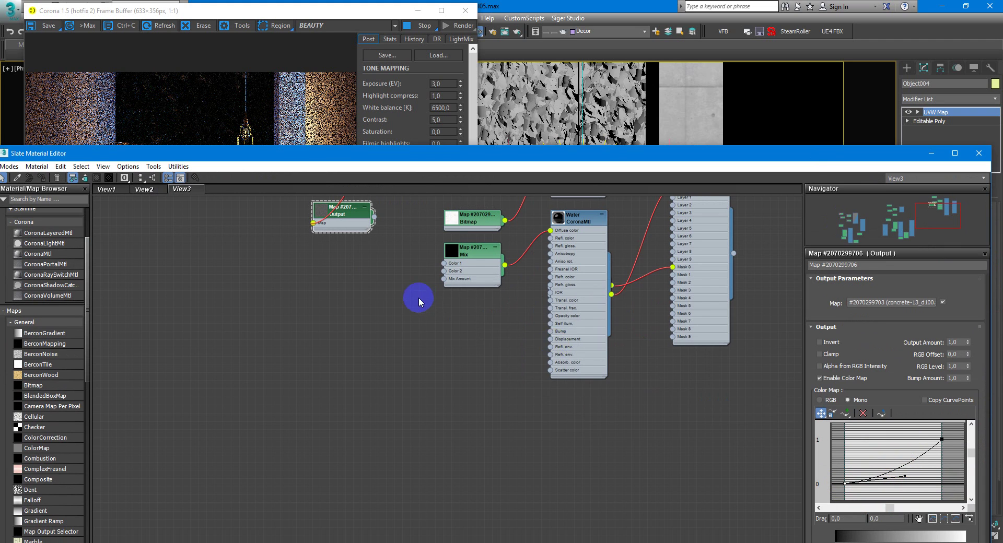
Step: Enlarge the new Output node's preview thumbnail to inspect the darkened concrete
scroll(413, 293, up, 4)
scroll(389, 313, up, 2)
double_click(390, 306)
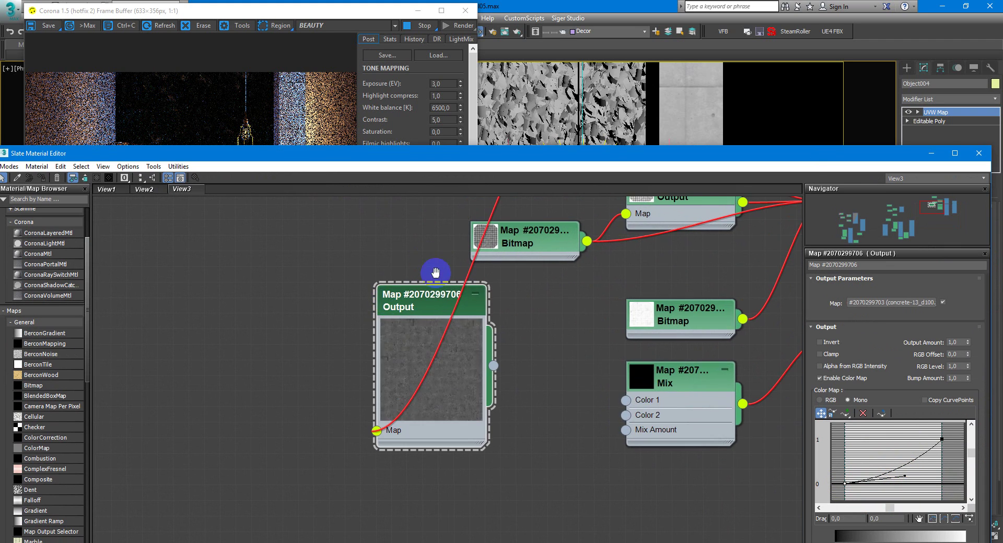
middle_drag(434, 270, 468, 347)
scroll(468, 347, down, 3)
scroll(463, 349, down, 1)
middle_drag(562, 243, 575, 265)
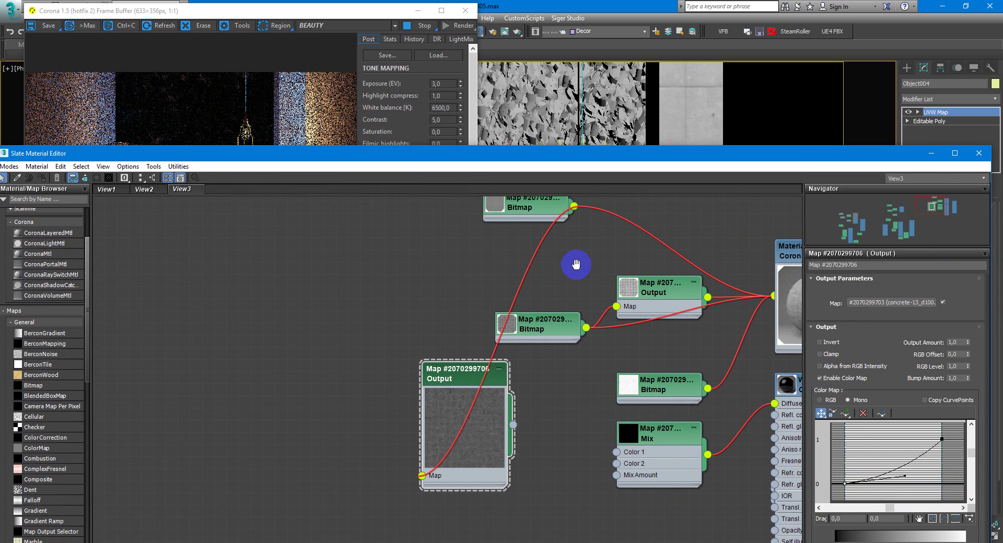
Step: Enlarge the source concrete Bitmap's thumbnail and stack it directly above the Output node for comparison
double_click(508, 224)
drag(529, 232, 468, 277)
middle_drag(484, 380, 468, 309)
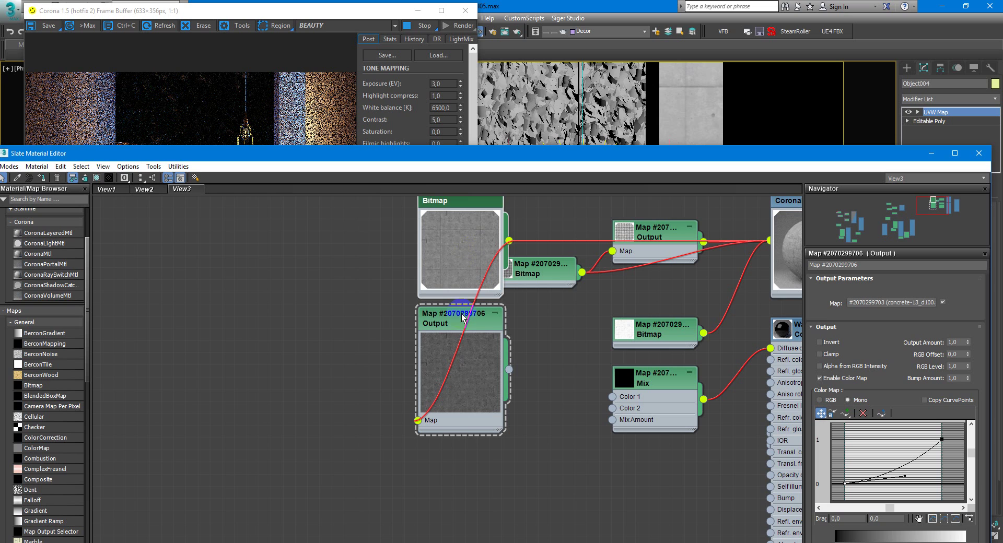
middle_drag(547, 367, 515, 346)
scroll(452, 365, up, 3)
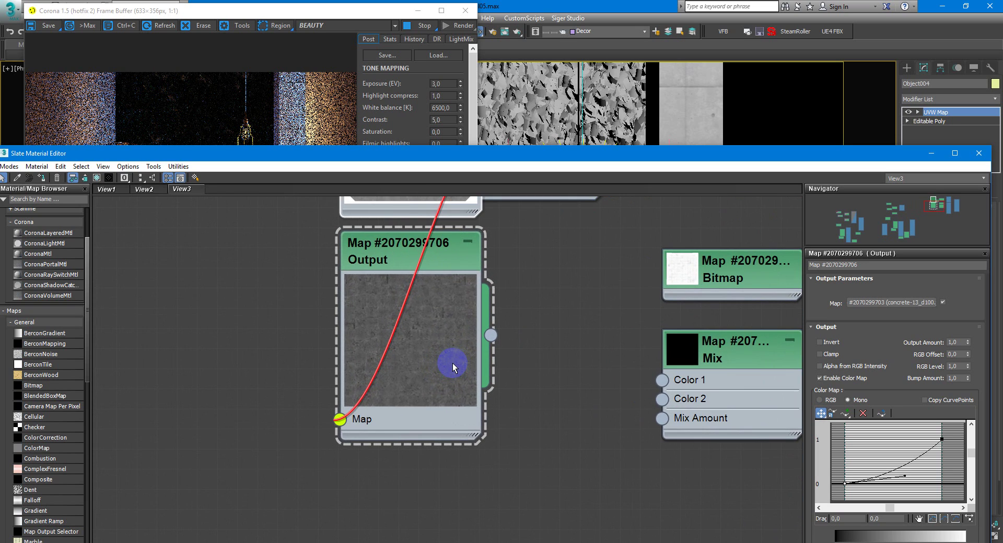
Step: Connect the darkened concrete Output map to the Color 1 input of the Mix map
scroll(453, 361, down, 3)
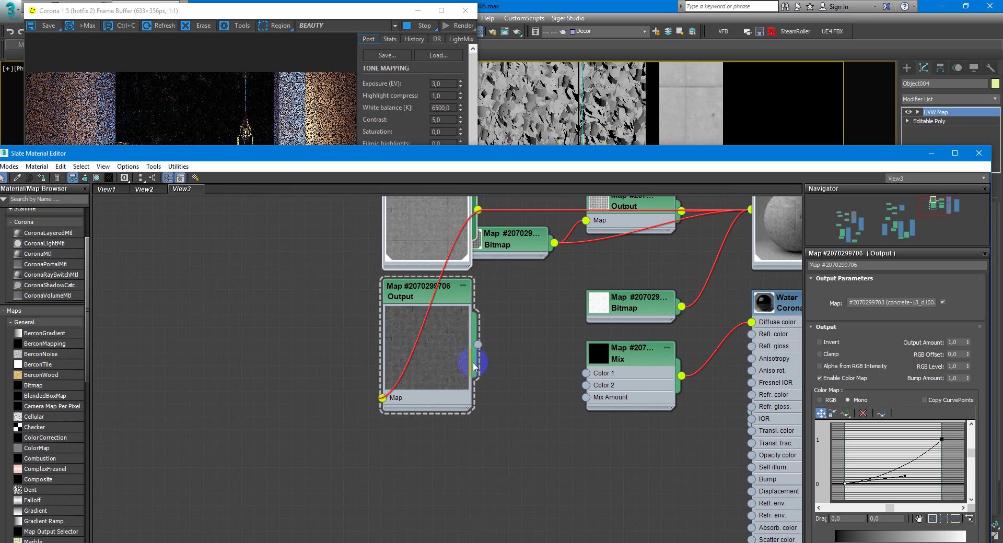
middle_drag(467, 369, 420, 364)
scroll(420, 364, down, 2)
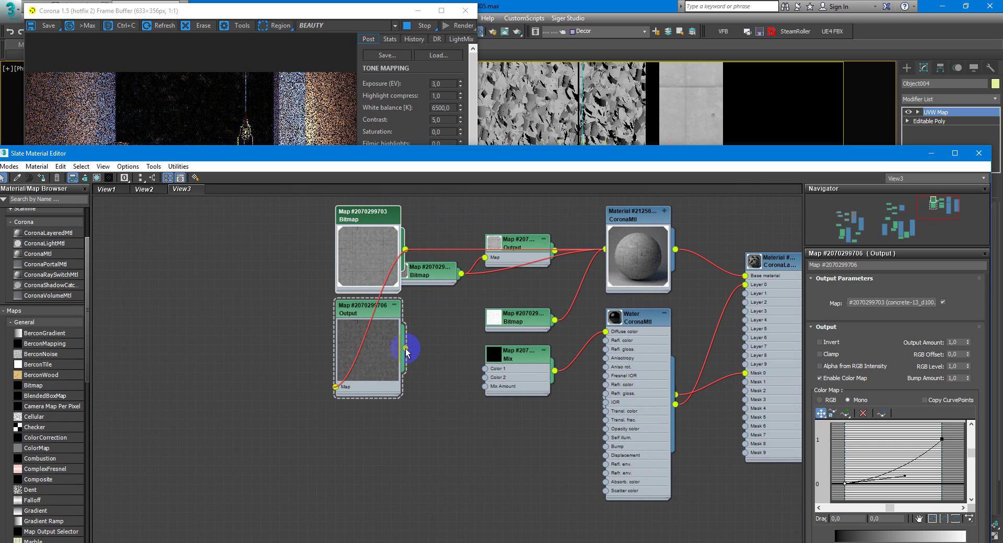
drag(405, 348, 484, 368)
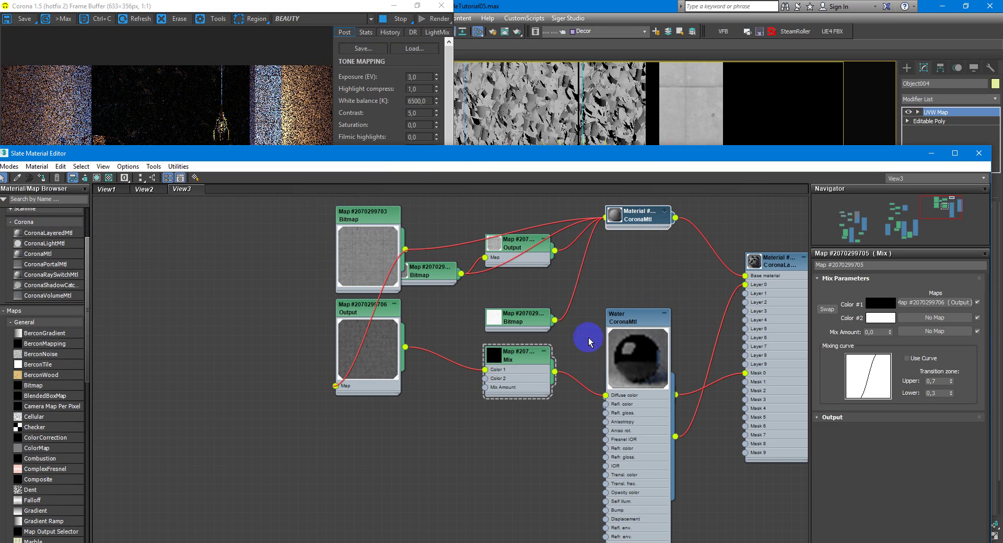
Step: Spread out the Water material and Noise nodes so their connections are clear, and check the interactive render
middle_drag(584, 370, 592, 287)
middle_drag(494, 293, 480, 318)
click(644, 259)
drag(645, 259, 570, 260)
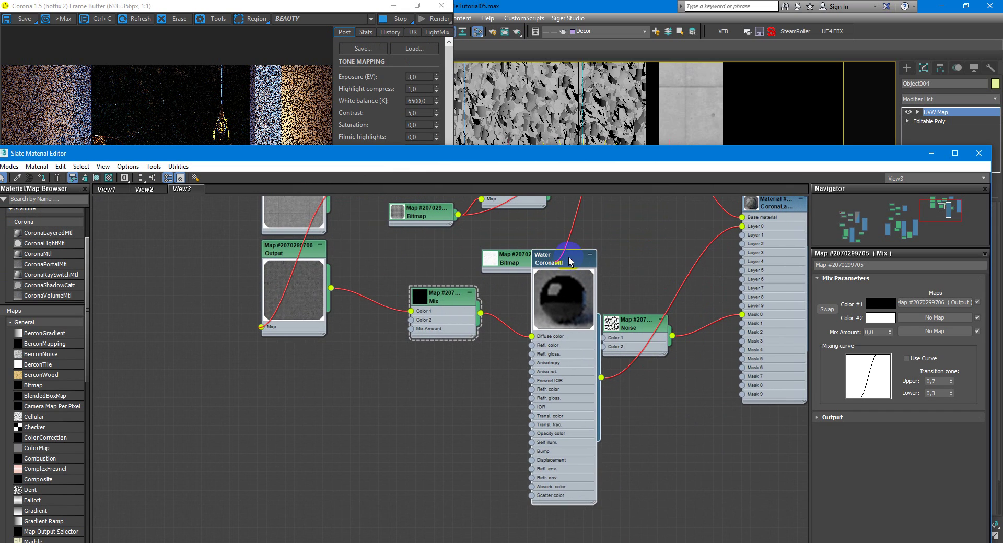
drag(634, 317, 657, 399)
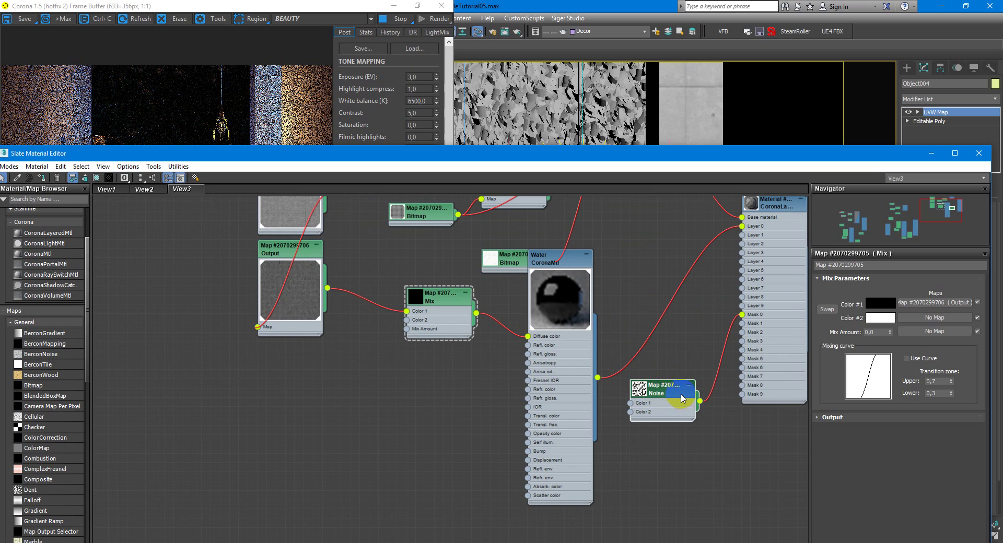
click(242, 15)
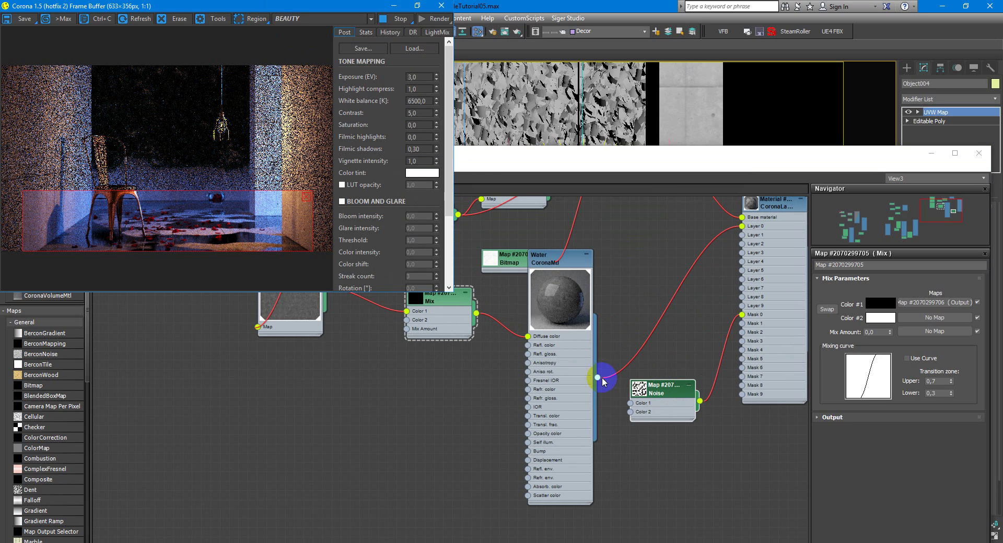
Step: Connect the Noise map to the Mix Amount input of the Mix map and check the render
click(703, 404)
drag(702, 404, 406, 330)
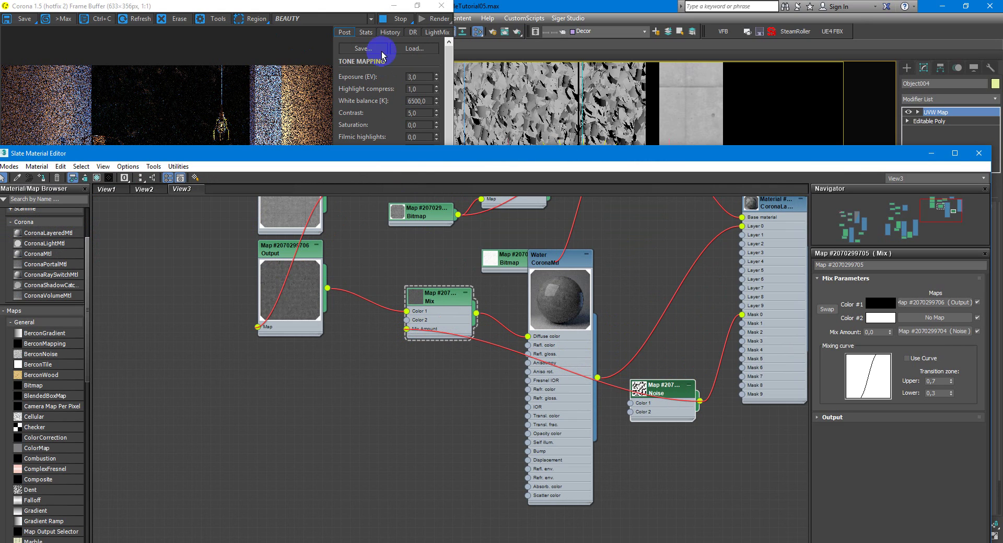
click(337, 15)
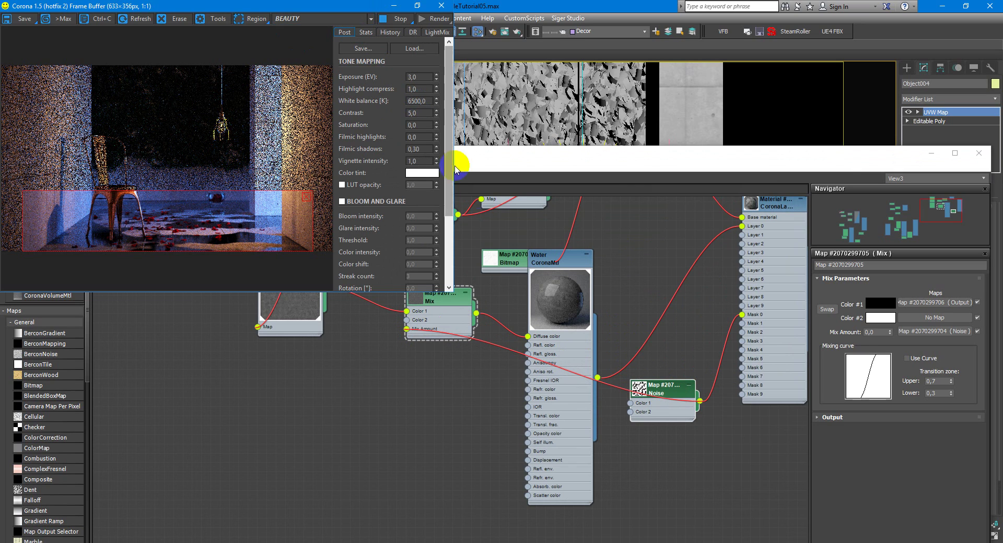
Step: Set Color 2 of the Mix map to pure black (value 0) and check the render
middle_drag(510, 322, 552, 339)
click(494, 317)
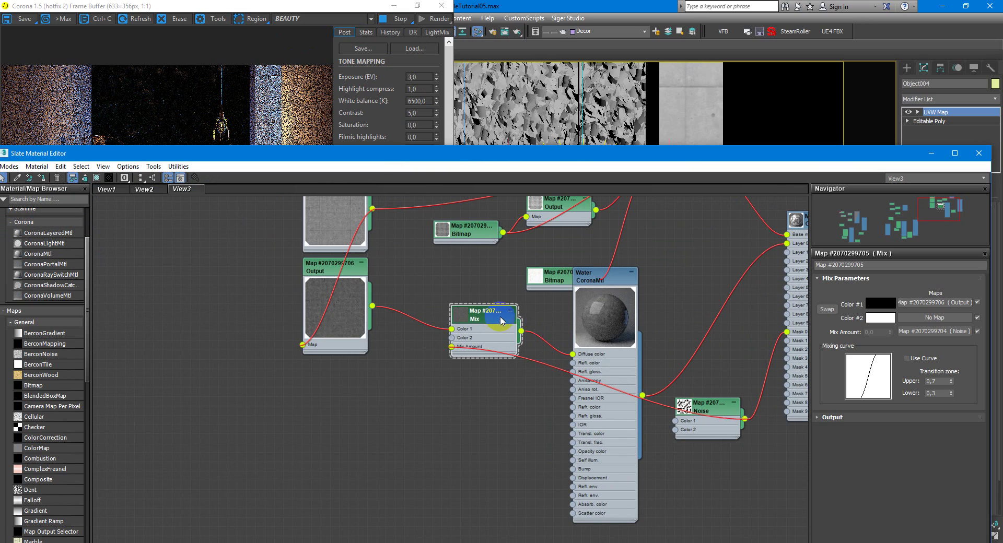
click(881, 318)
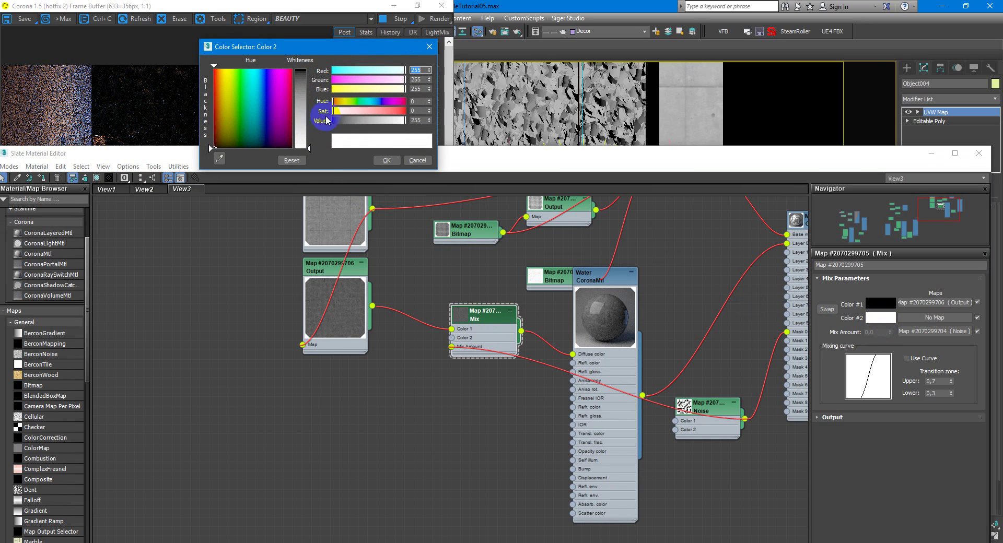
click(363, 119)
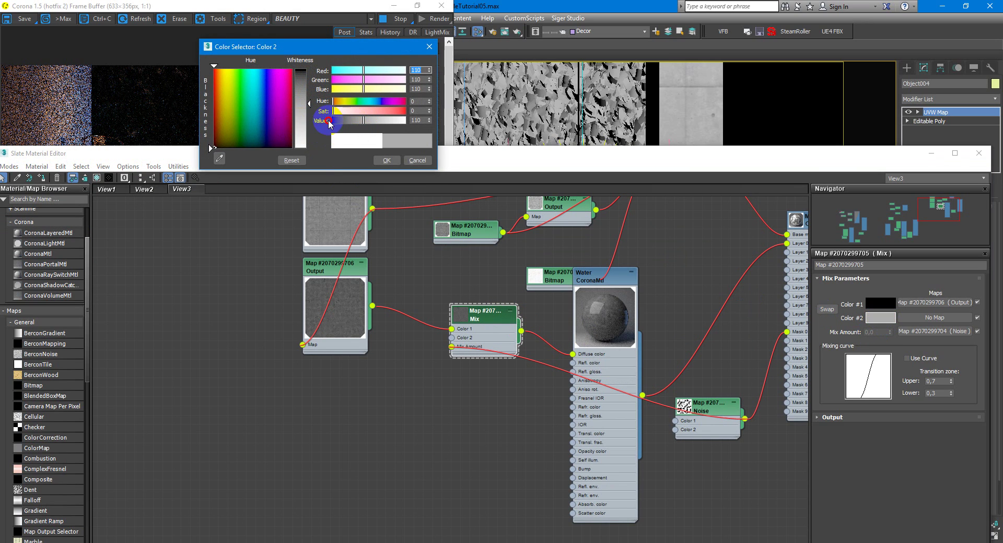
drag(339, 123, 324, 126)
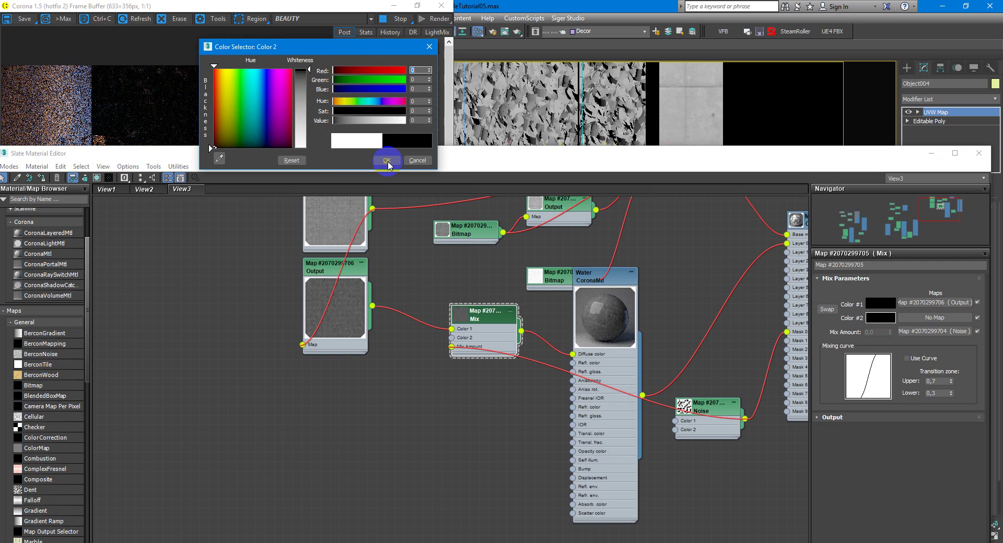
click(388, 165)
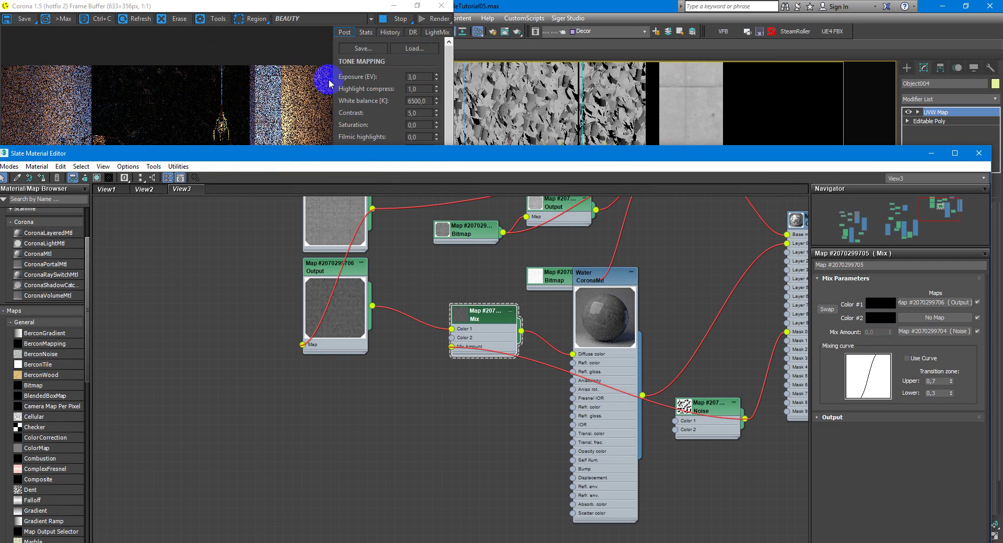
click(310, 10)
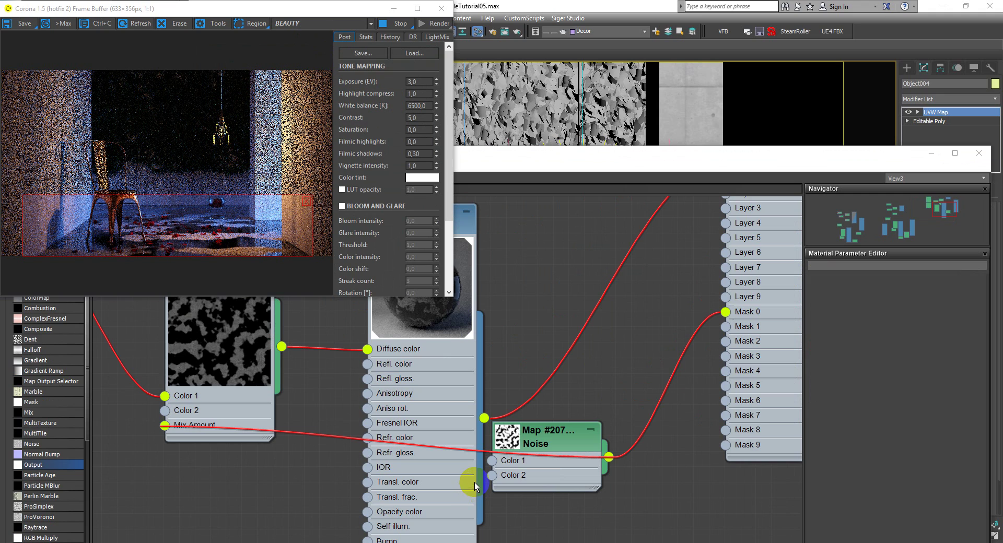
Step: Insert an Output map between the Noise map and the layered material's Mask 0 input, and open its parameters
click(46, 465)
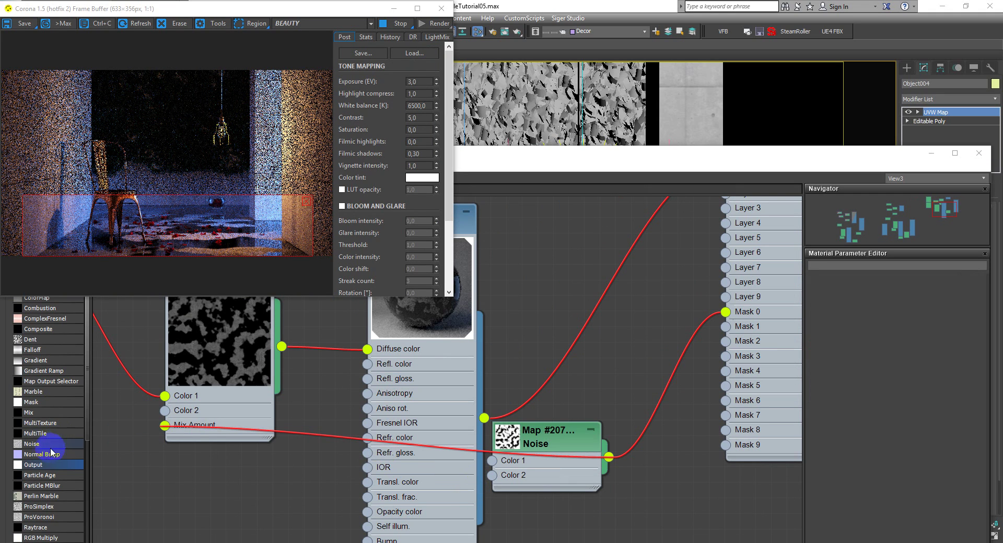
drag(45, 466, 662, 390)
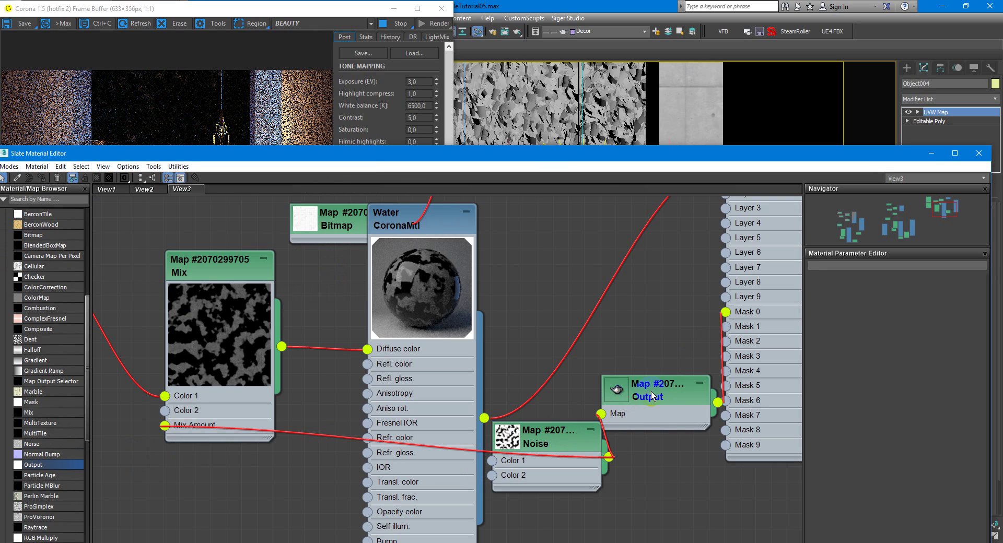
double_click(653, 393)
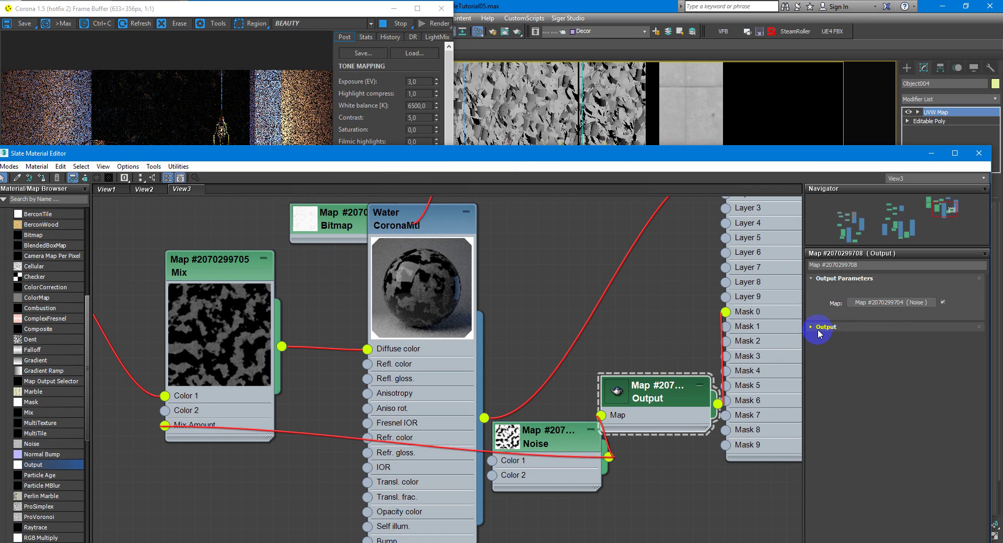
Step: Enable Invert on the mask's Output map and check the puddles in the rendered floor region
click(819, 330)
click(319, 17)
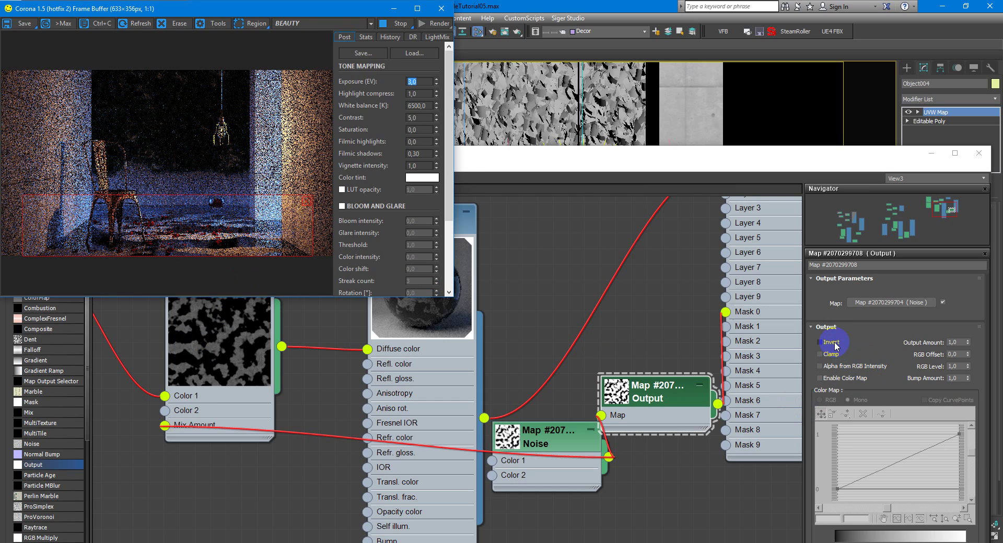
click(671, 399)
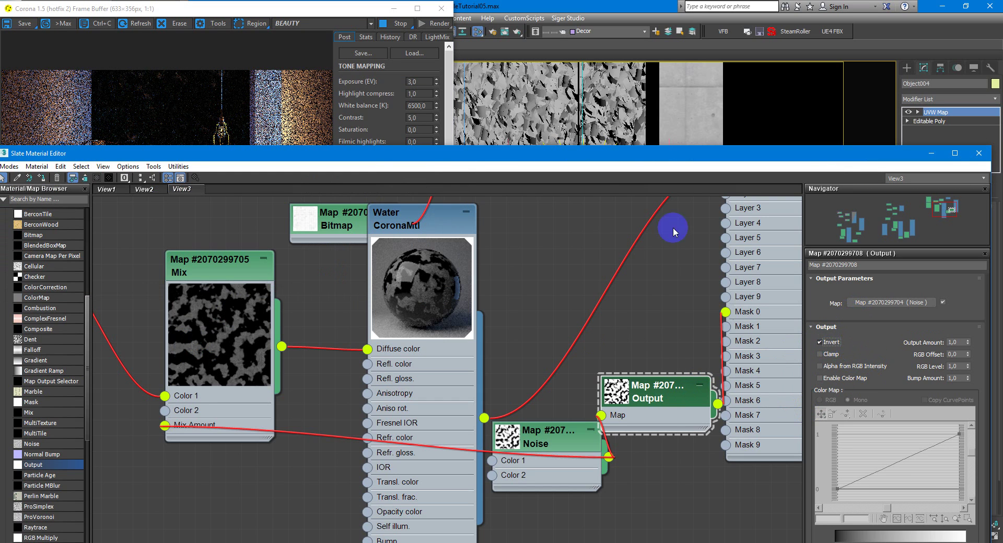
click(299, 16)
click(300, 11)
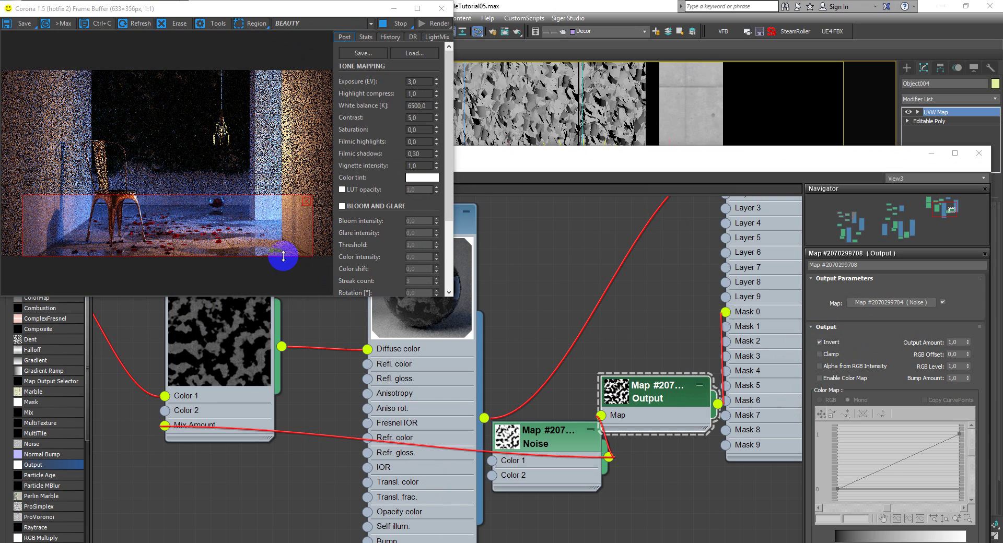
click(231, 242)
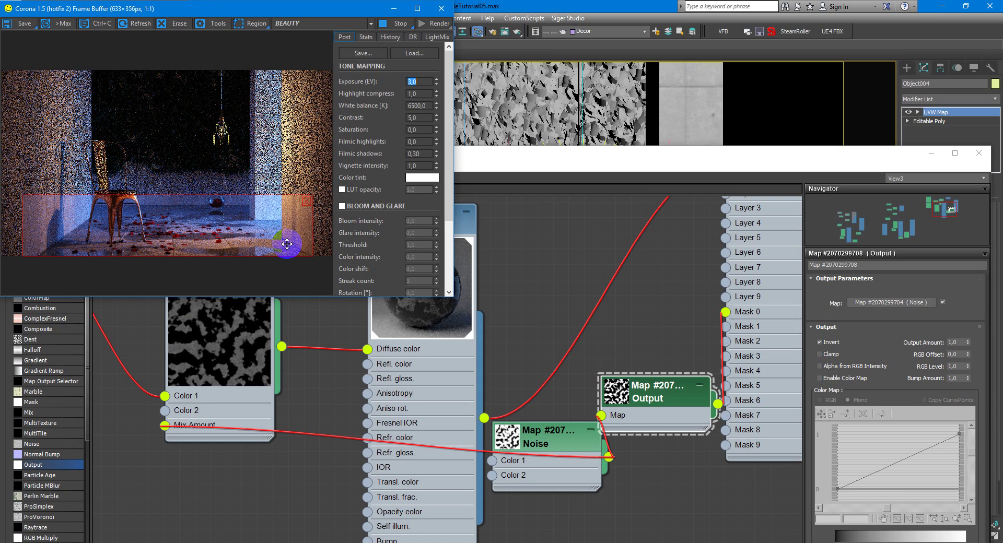
Step: Add a new Noise map to the Bump input of the Water material
middle_drag(451, 318, 544, 227)
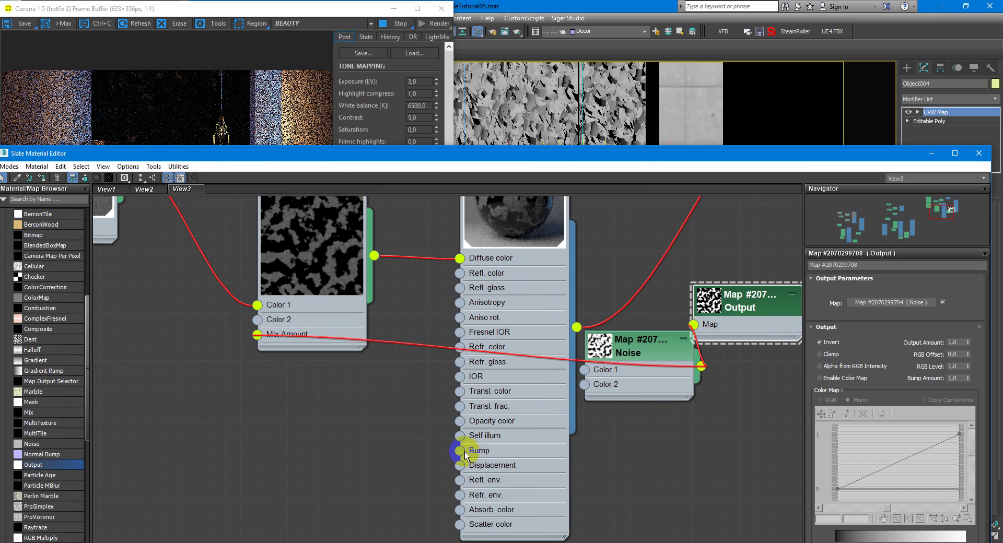
drag(465, 454, 396, 453)
mouse_move(458, 458)
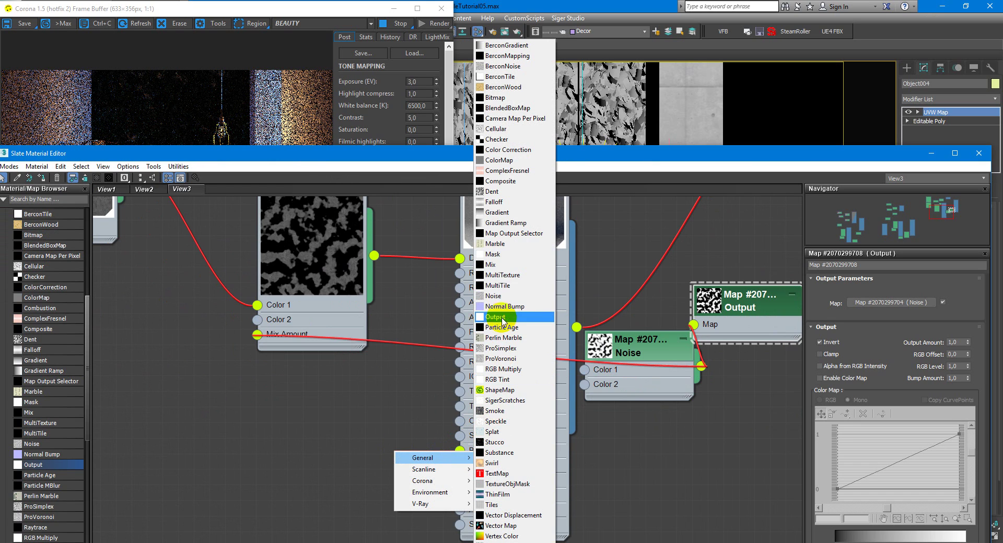
click(511, 296)
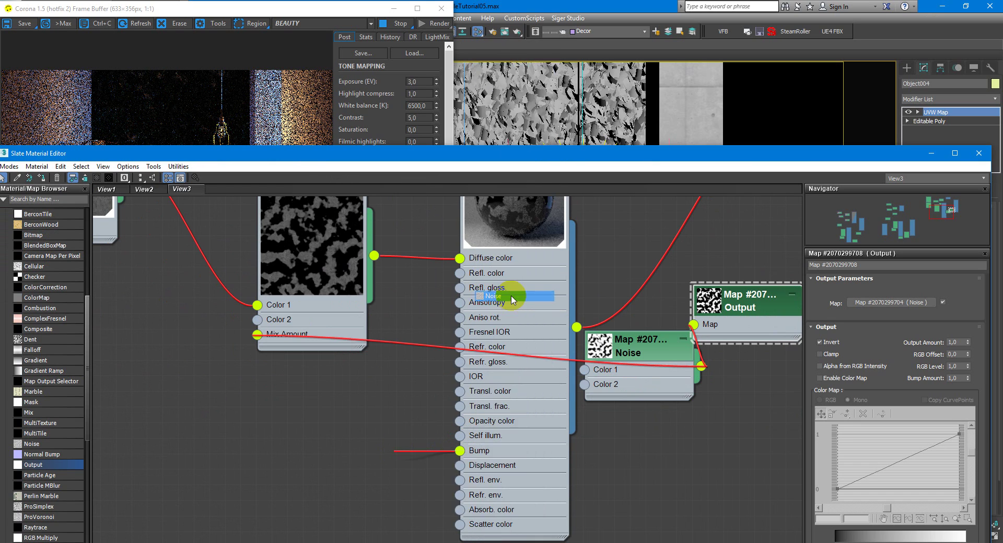
click(397, 447)
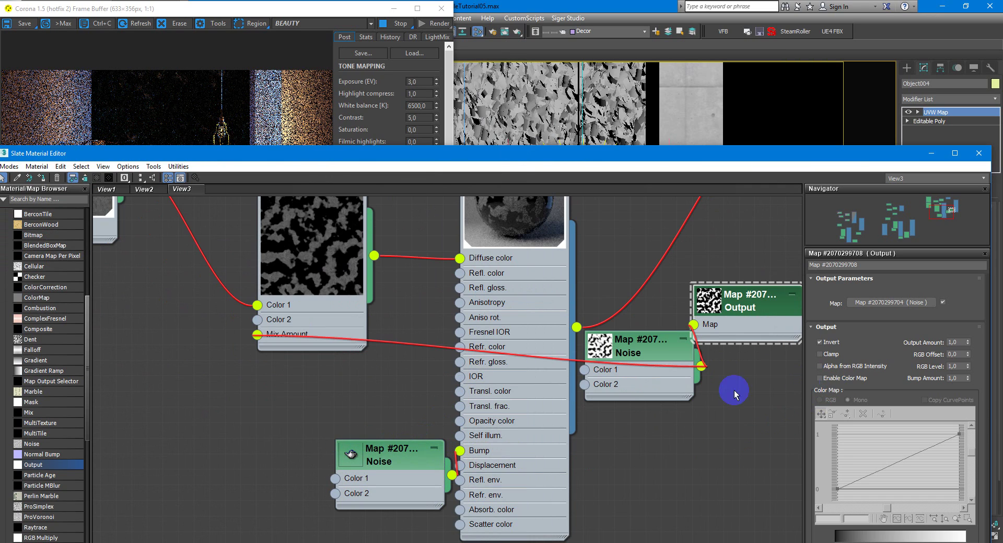
Step: Set the size of the bump Noise map to 20 and check the render
double_click(421, 456)
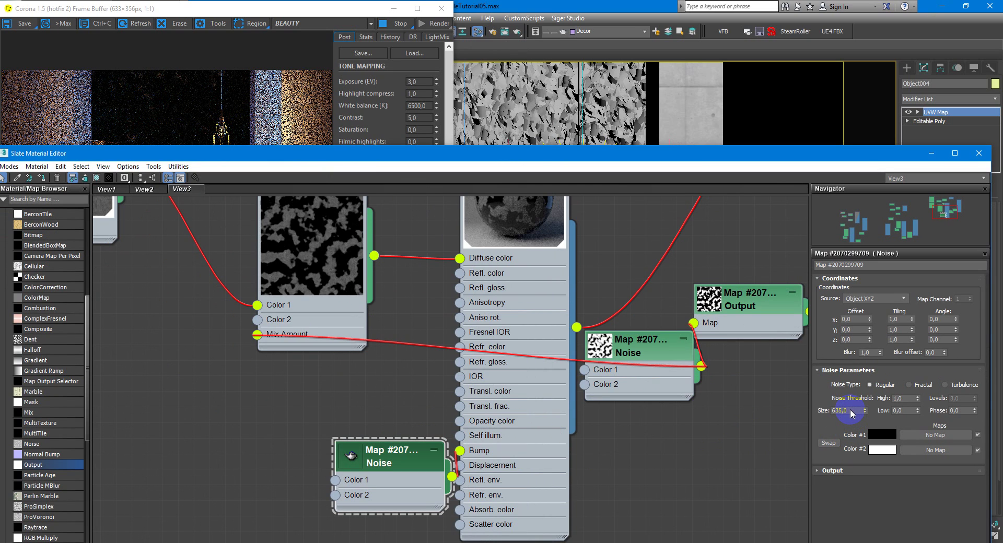
click(849, 410)
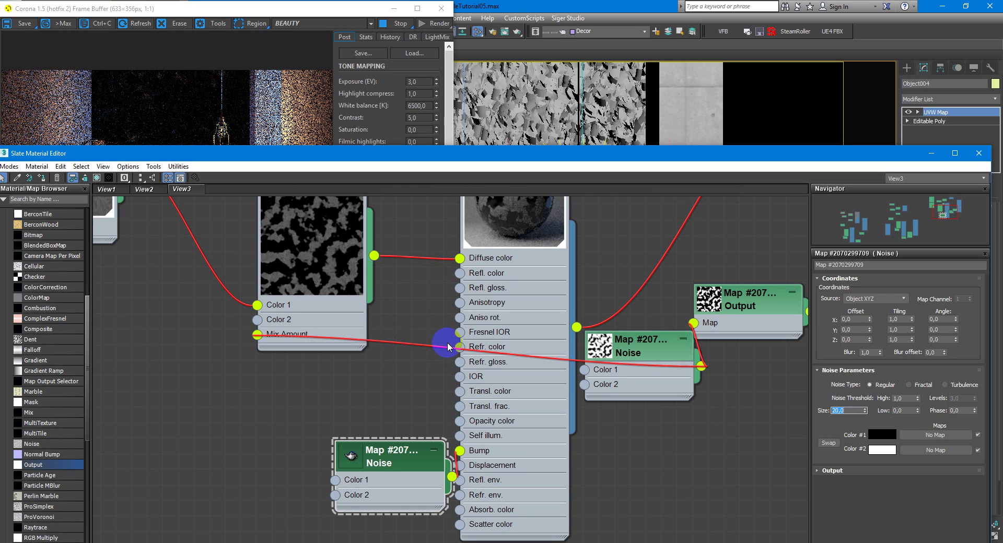
middle_drag(422, 336, 448, 347)
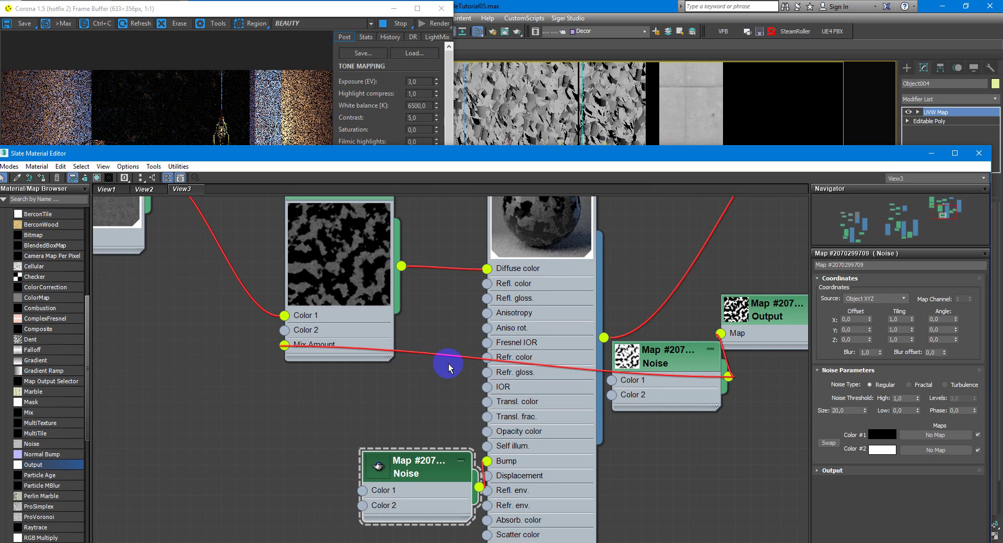
click(330, 20)
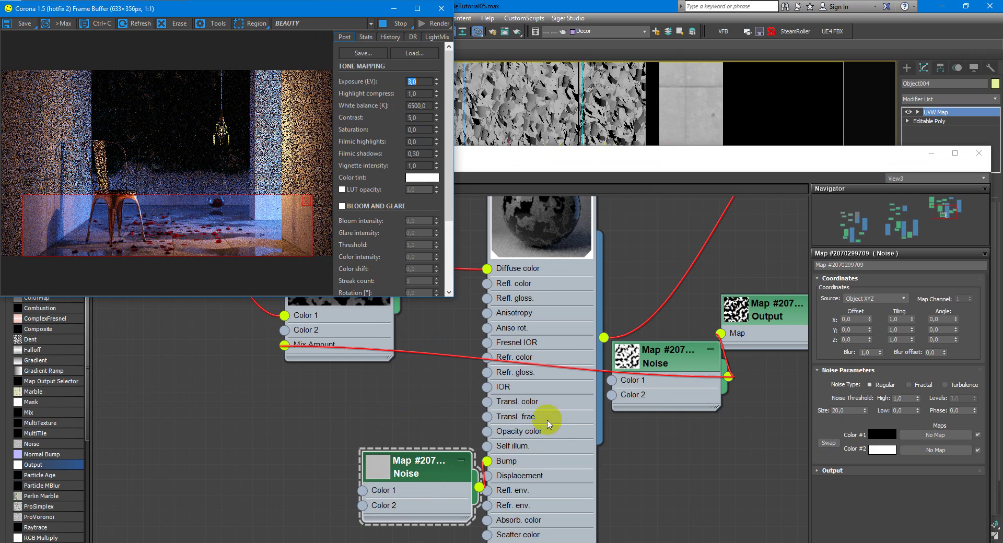
Step: Set the Bump amount of the Water material to 0.3
middle_drag(583, 232, 590, 288)
click(563, 202)
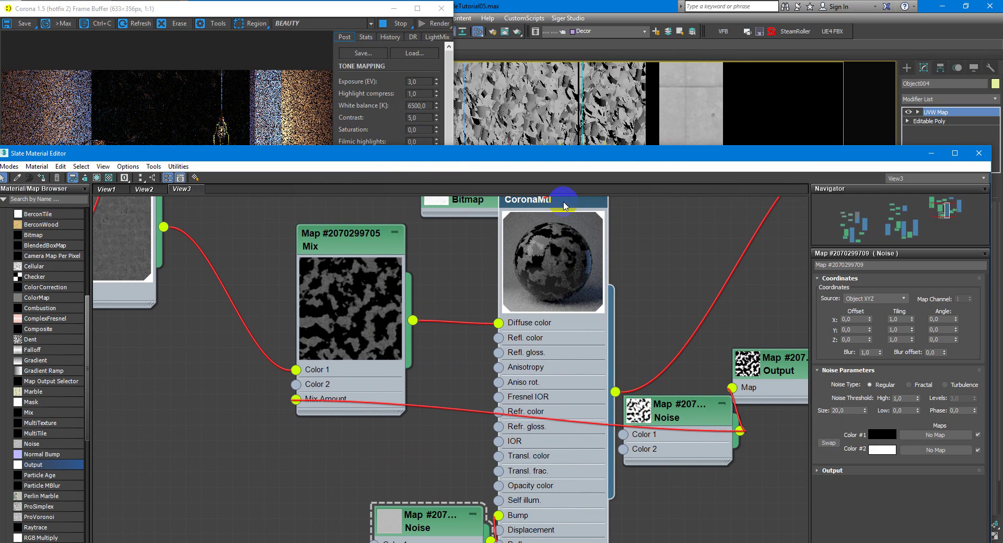
double_click(564, 205)
drag(824, 459, 838, 291)
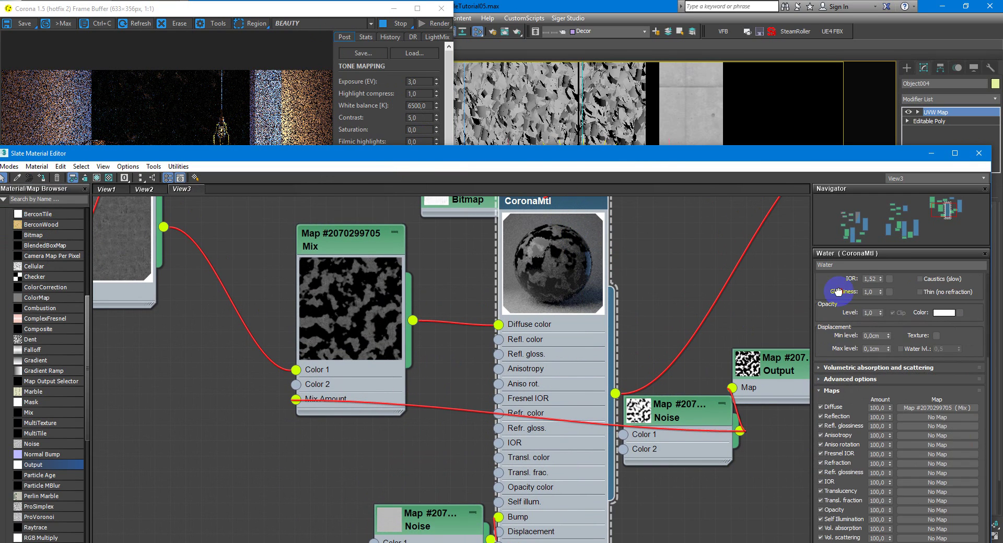
drag(818, 154, 810, 94)
click(874, 489)
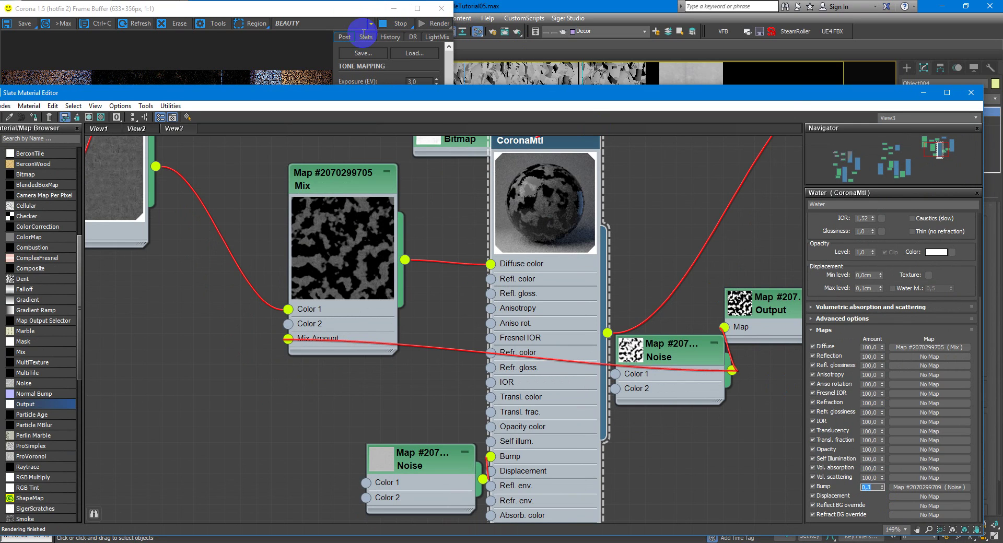
Step: Store the current render with the concrete-textured water diffuse in the frame buffer history
click(337, 13)
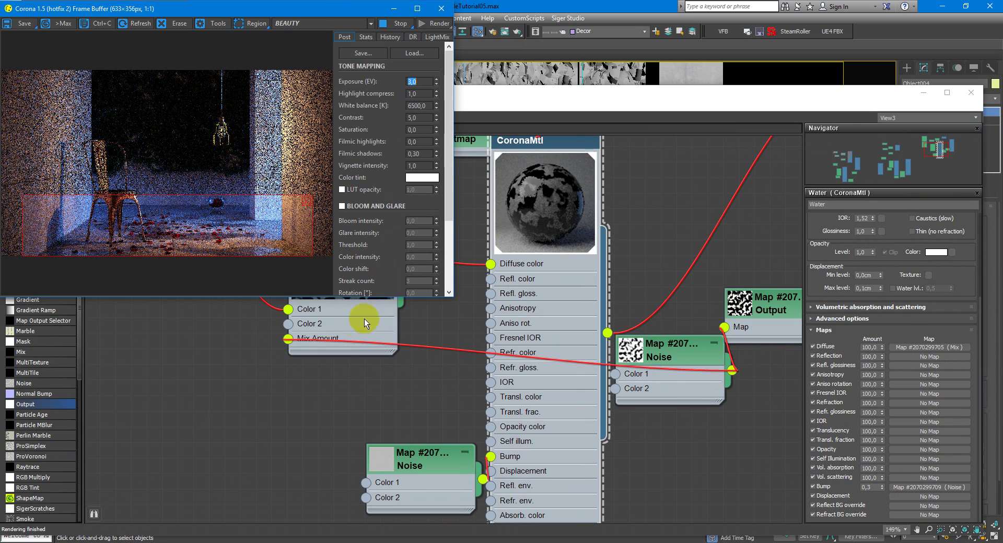
click(397, 327)
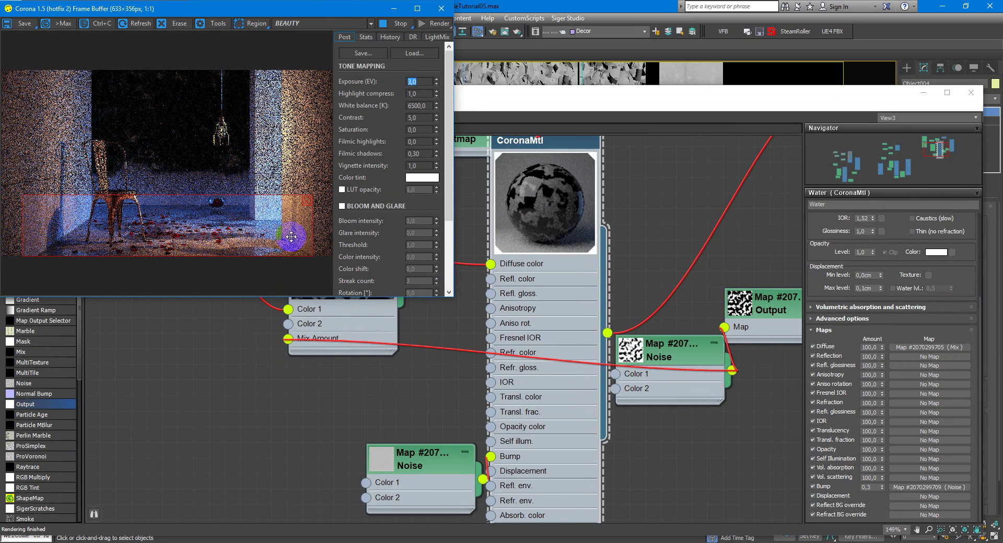
click(395, 37)
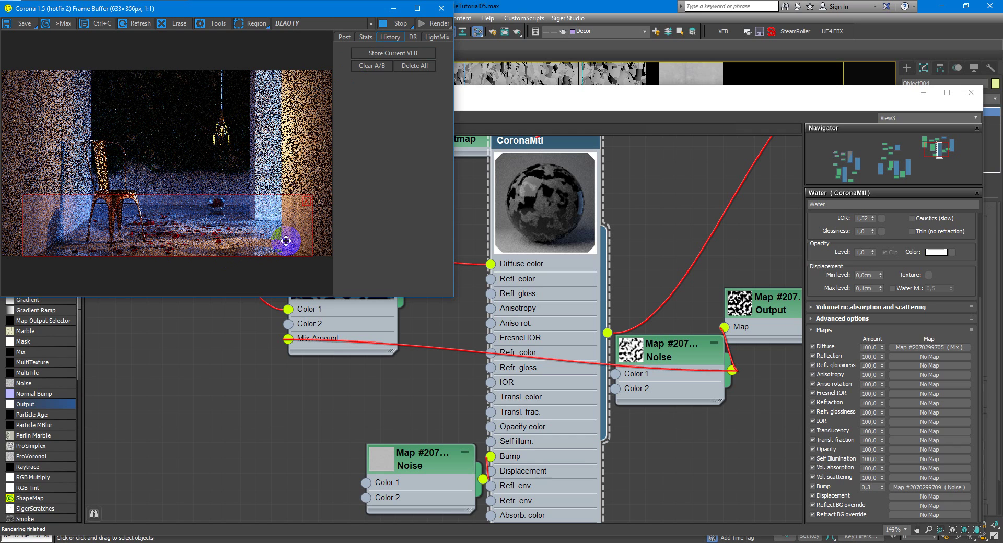
click(409, 59)
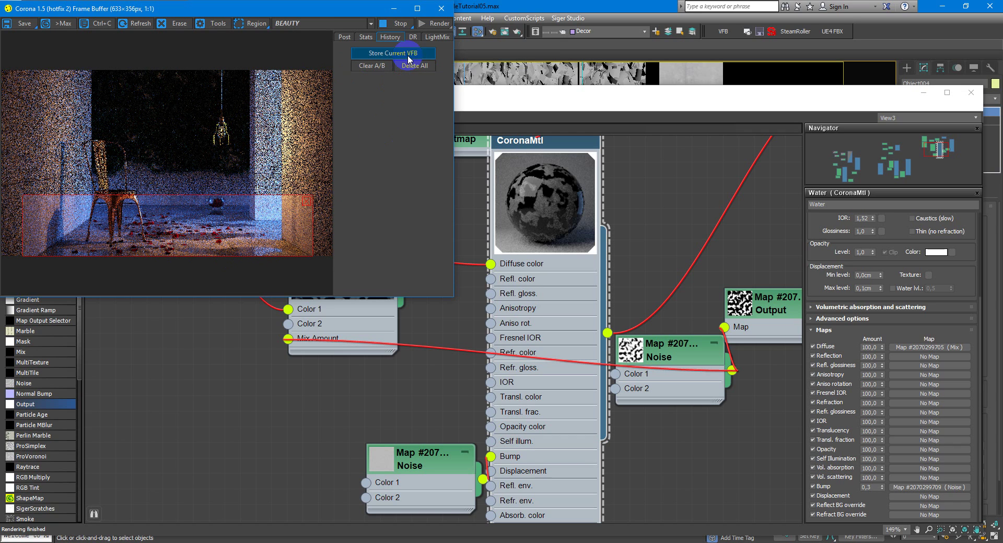
Step: Set the Diffuse level of the Water material to 0.0 and check the floor region in the render
click(531, 150)
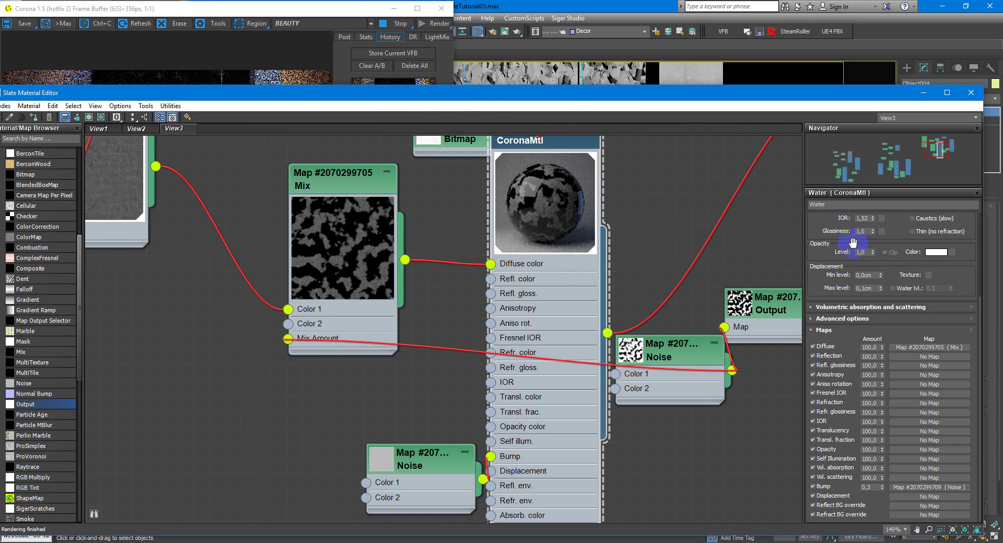
scroll(913, 220, up, 5)
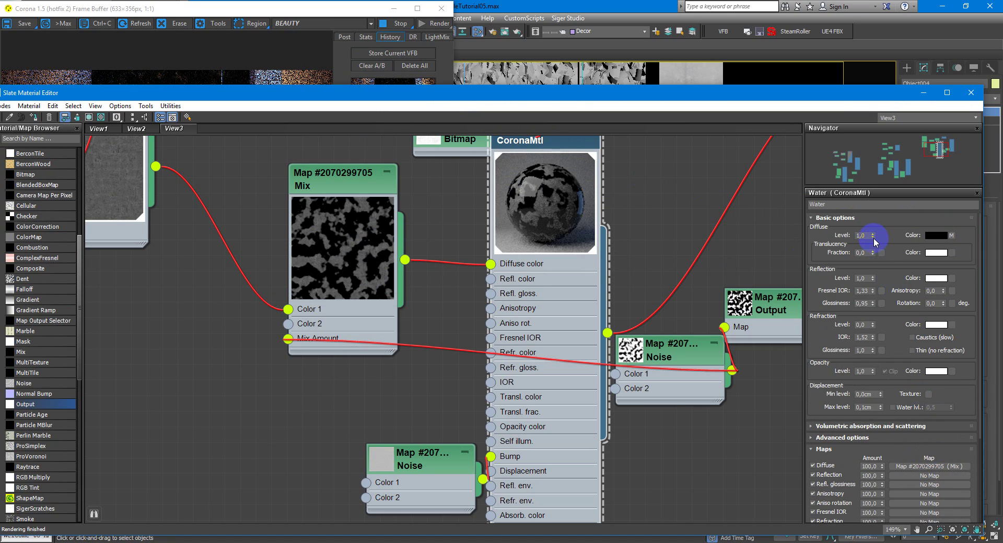
right_click(872, 235)
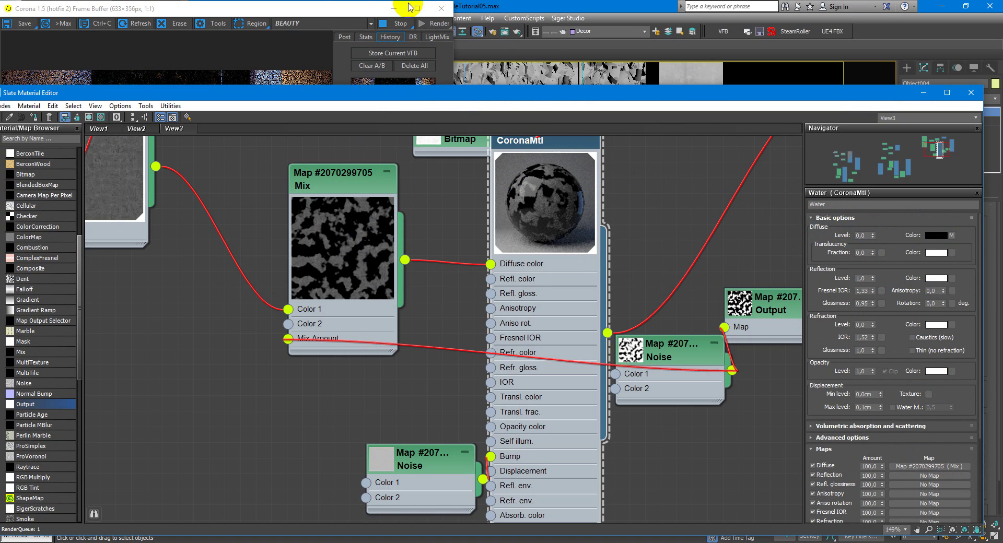
click(337, 14)
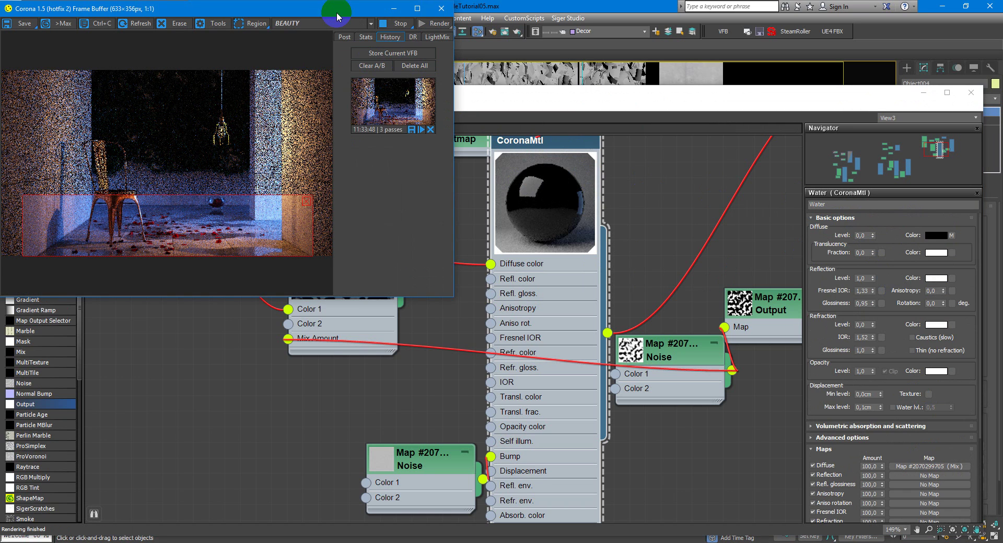
click(351, 37)
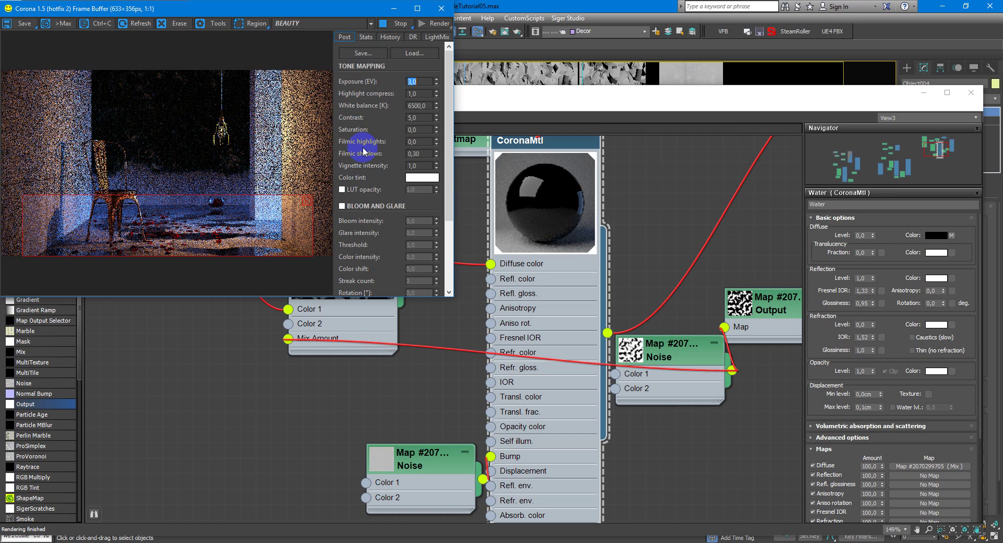
Step: Stop the interactive render and store the version with zero diffuse level in the frame buffer history
click(393, 25)
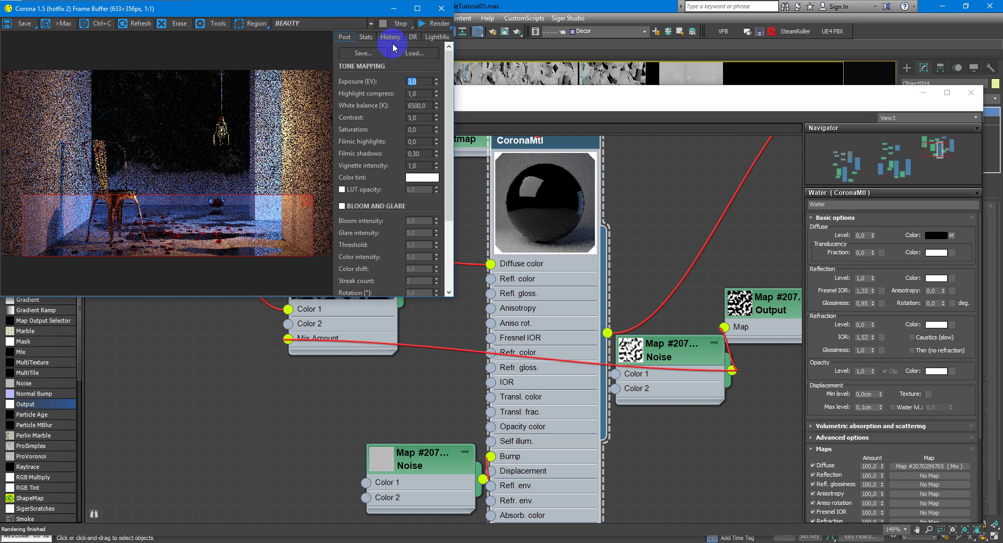
click(390, 36)
click(382, 53)
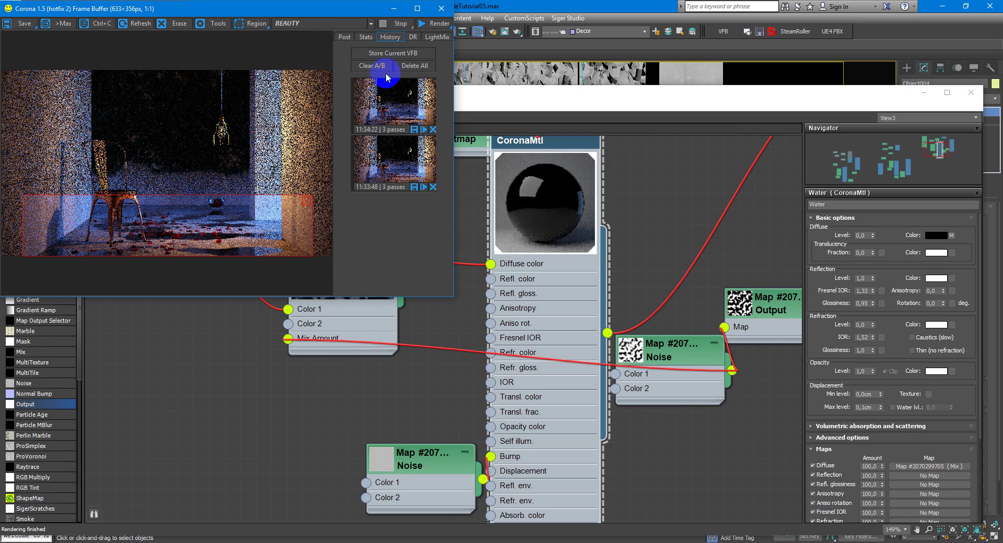
Step: Compare the two stored renders, with the newer one as A and the older one as B, shifting the divider over the chair
click(396, 111)
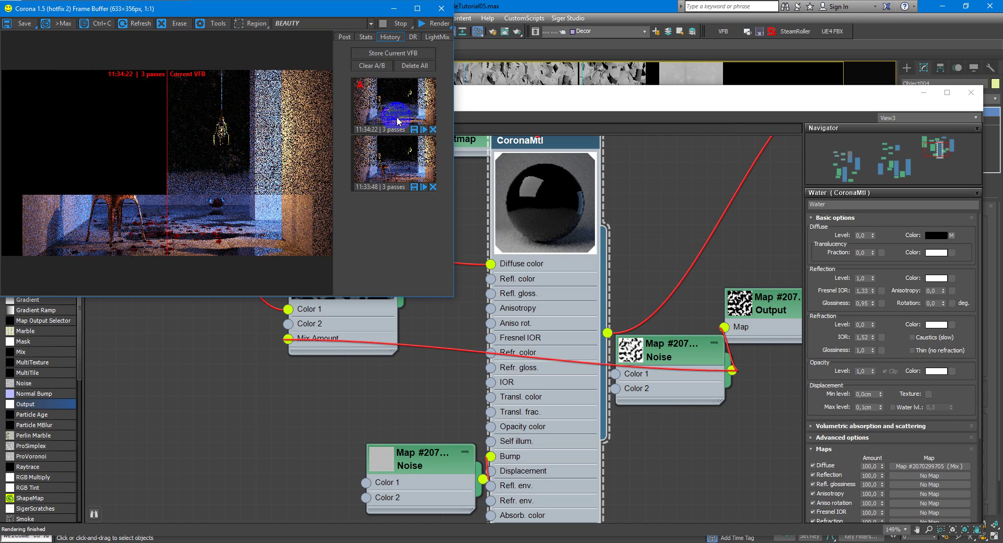
right_click(393, 168)
drag(163, 145, 123, 156)
click(441, 329)
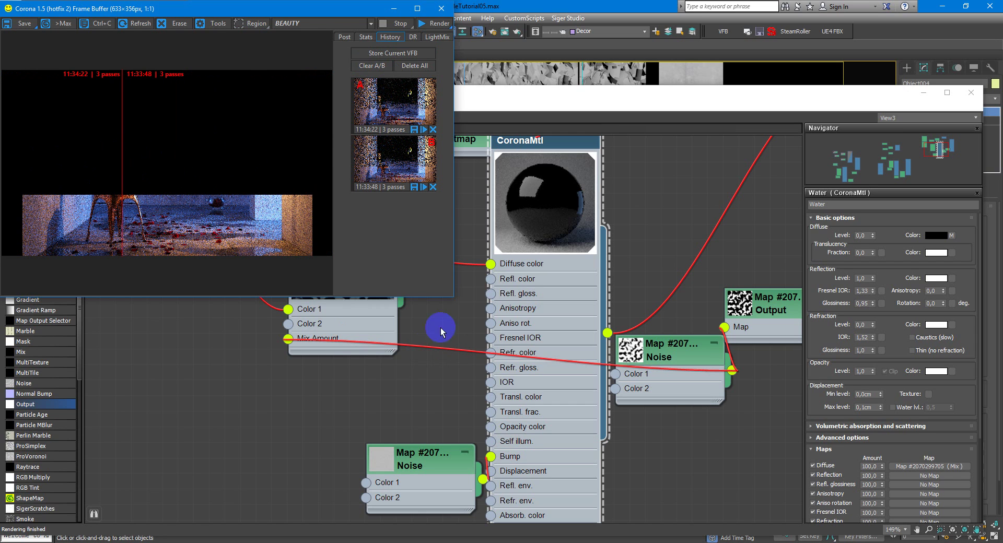
Step: Move the Slate Material Editor lower and compare the puddles again with the A/B divider near the middle of the image
middle_drag(401, 313, 453, 336)
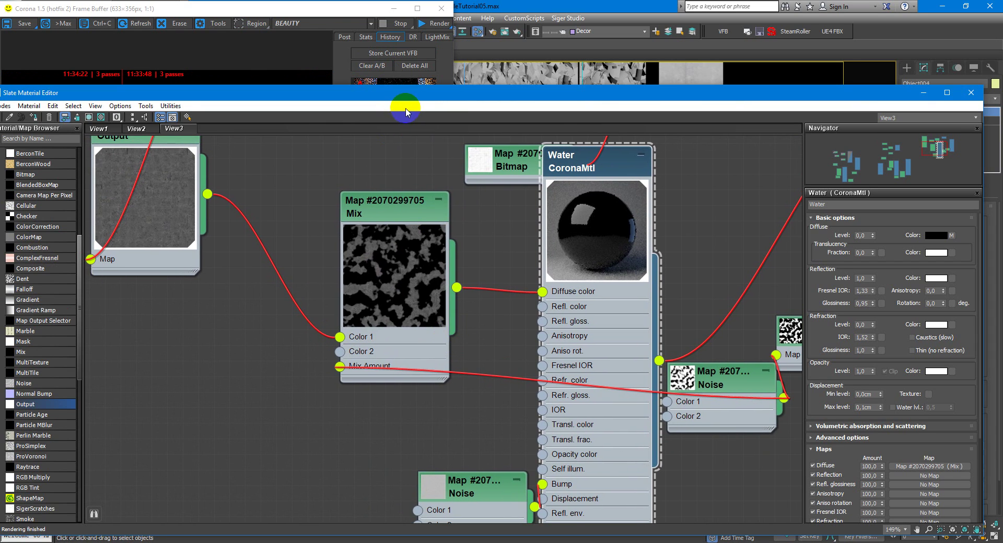
drag(419, 93, 415, 147)
click(323, 9)
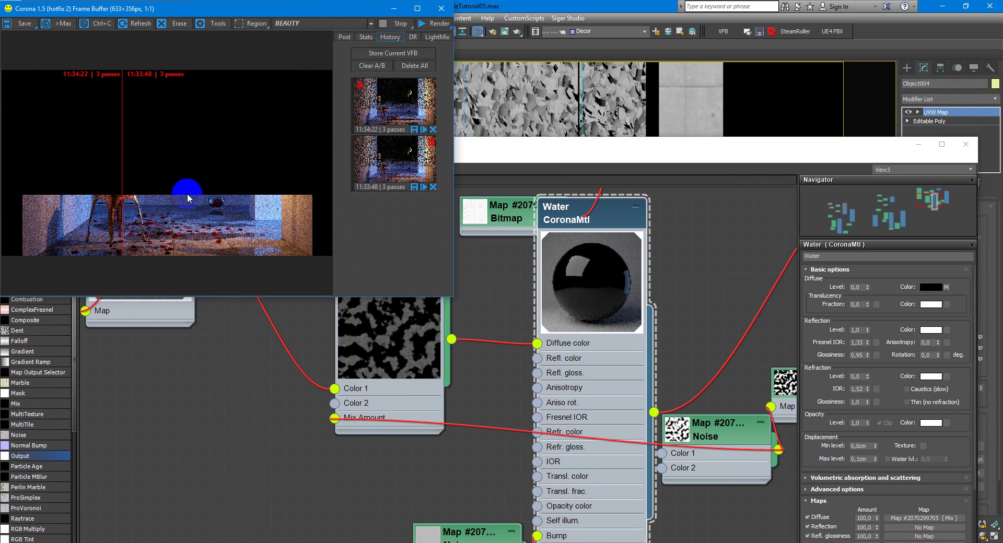
drag(120, 157, 180, 176)
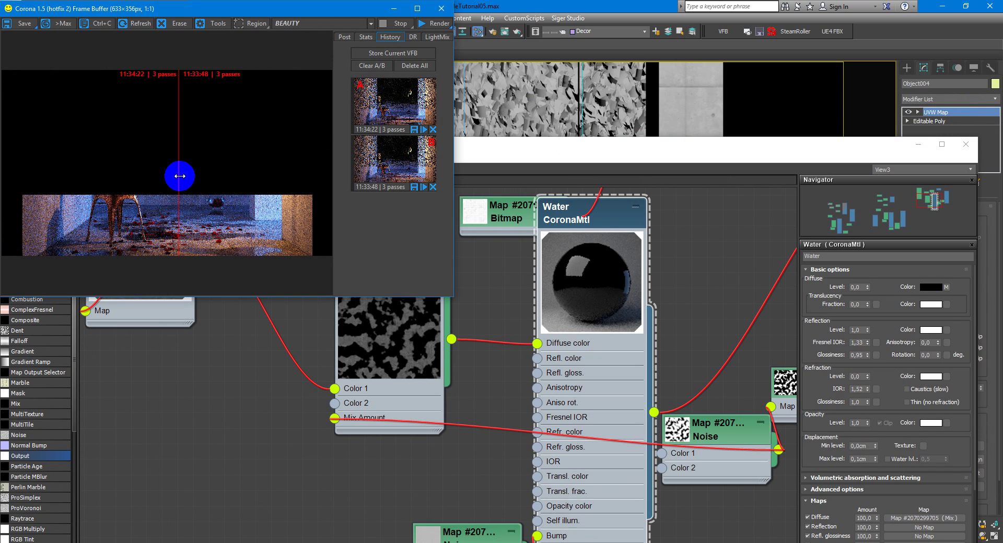